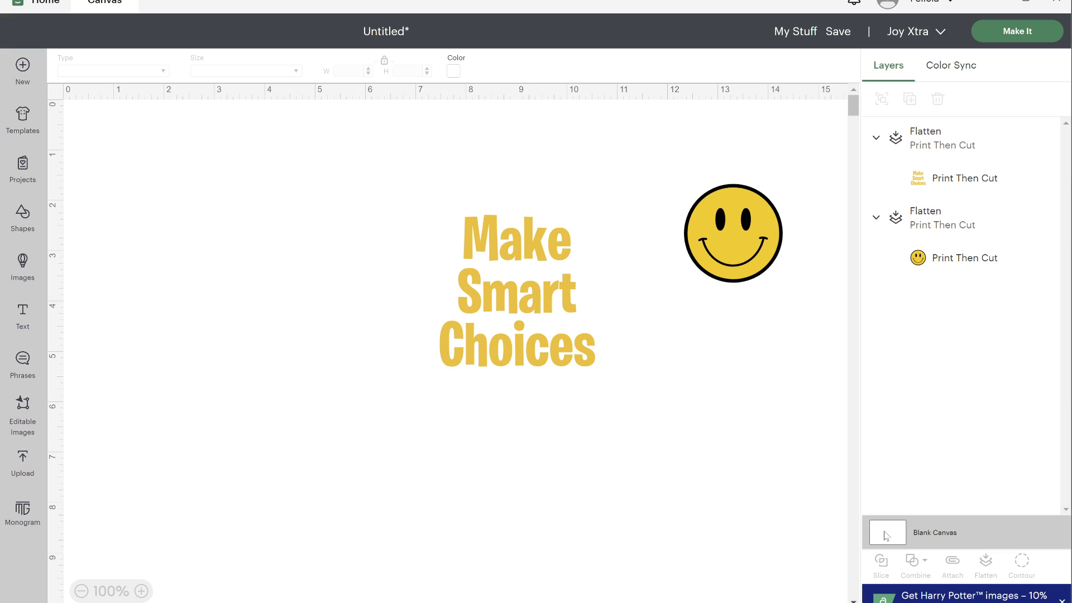
- Change the blank canvas colour to mid grey
left_click(453, 72)
left_click(503, 193)
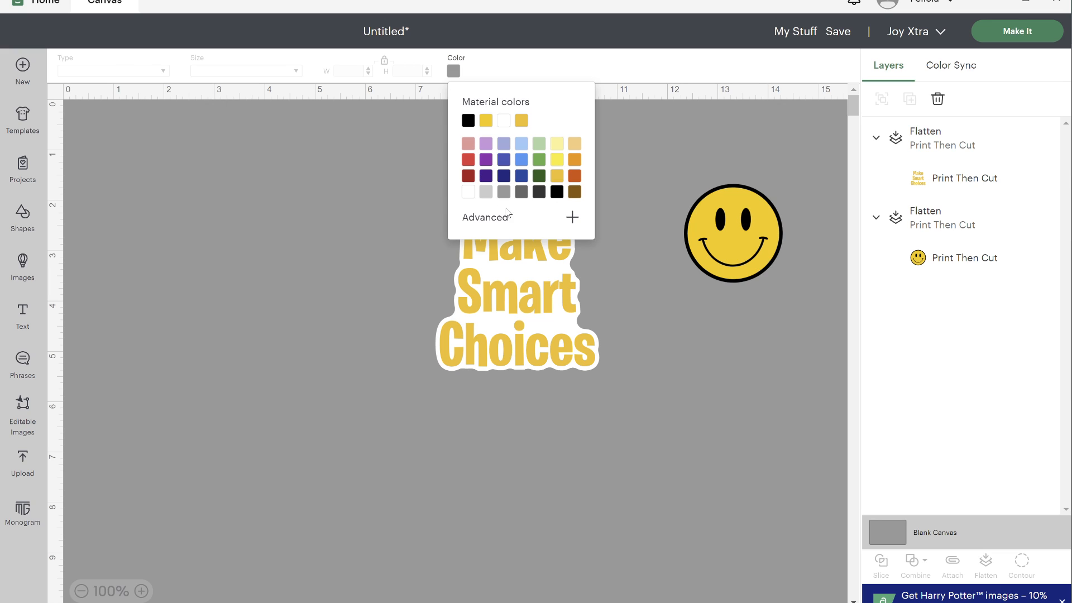
left_click(421, 314)
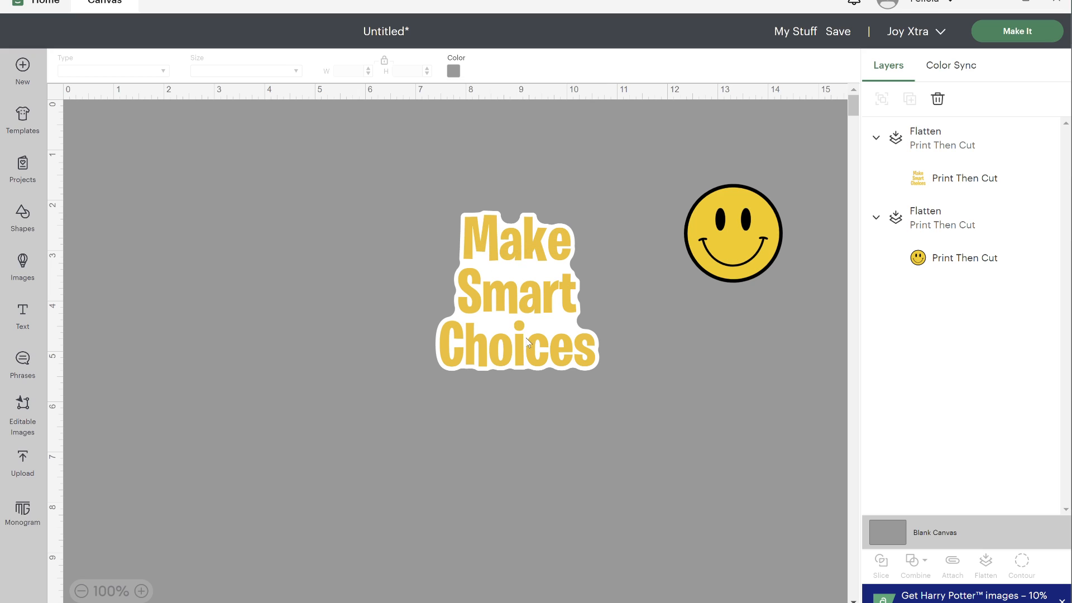
- Shrink the "Make Smart Choices" sticker and place it directly below the smiley face
left_click(536, 369)
left_click_drag(598, 371, 763, 388)
left_click(288, 304)
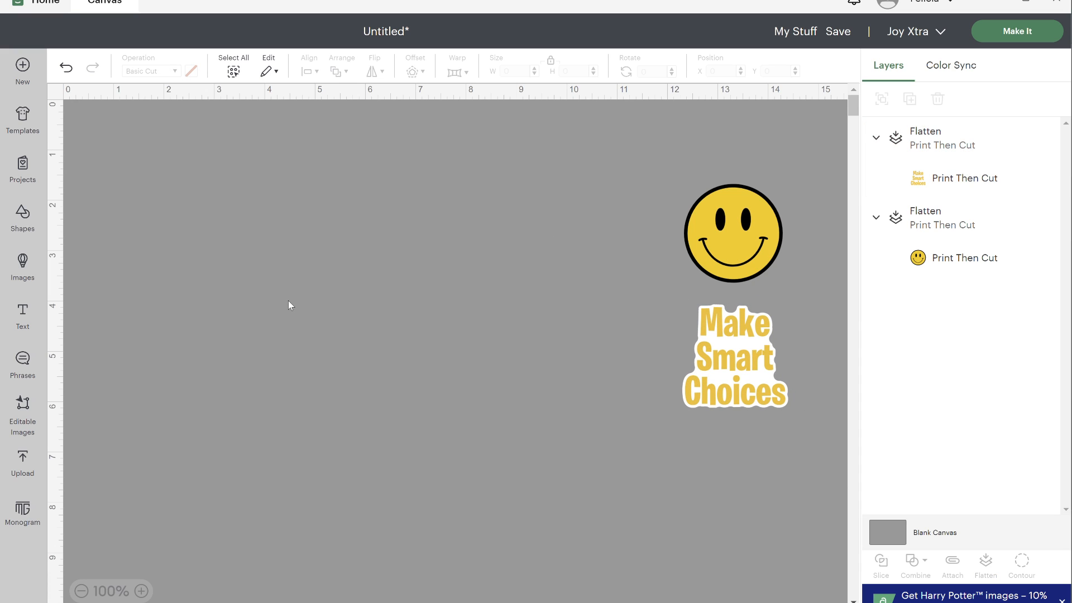
- Add the text "Do the", "right", "thing" on three lines and move it to about X 7.2, Y 3.86
left_click(24, 316)
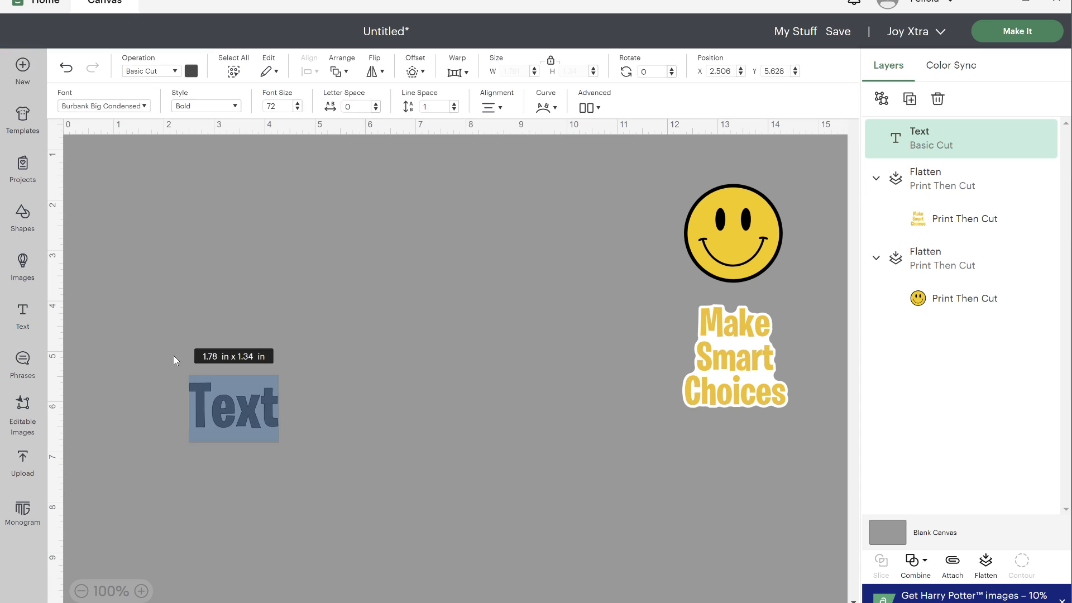
double_click(210, 390)
type("Do the")
key("Return")
type("right")
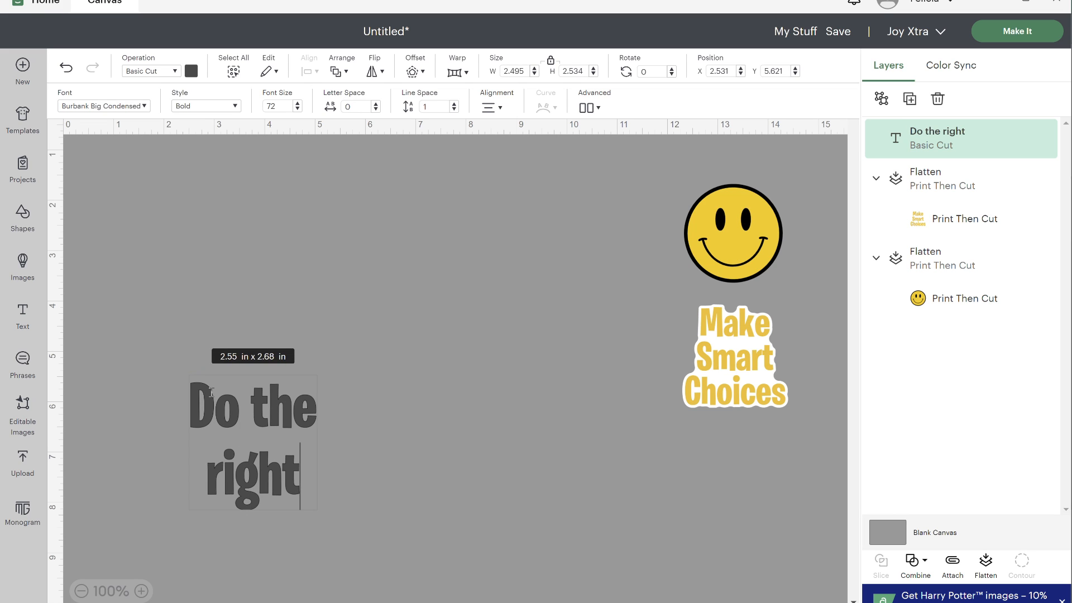
key("Return")
type("thing")
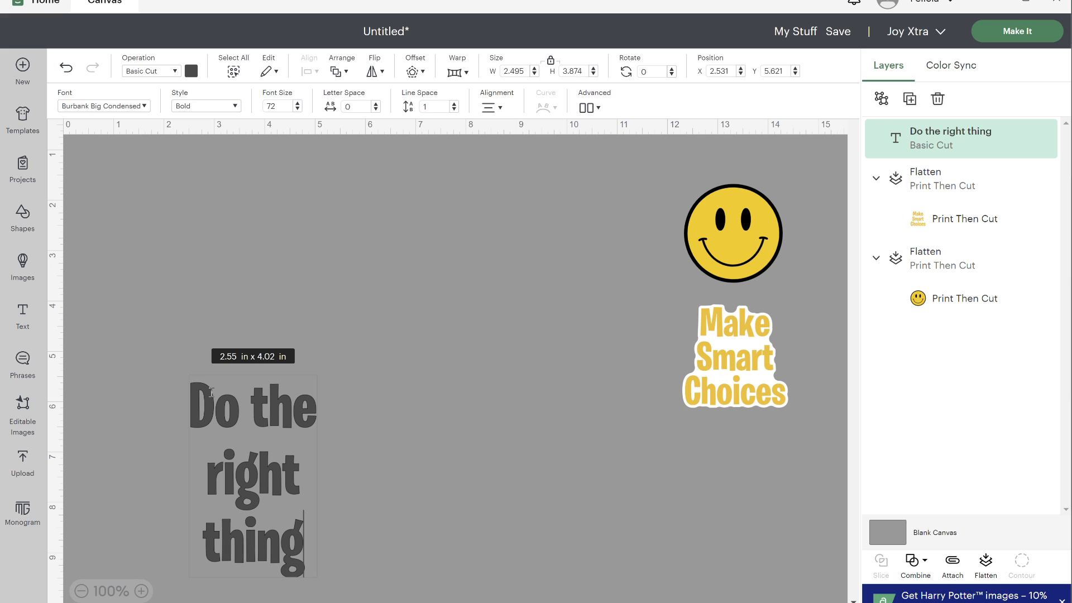
left_click_drag(264, 409, 500, 327)
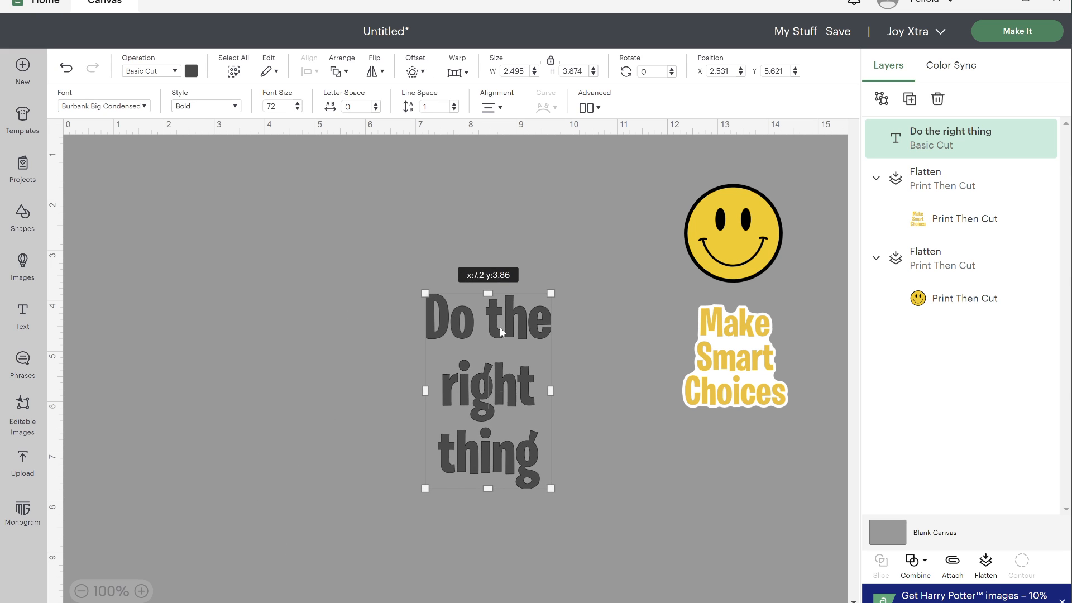
- Colour the "Do the right thing" text dark blue
left_click(192, 75)
left_click(258, 189)
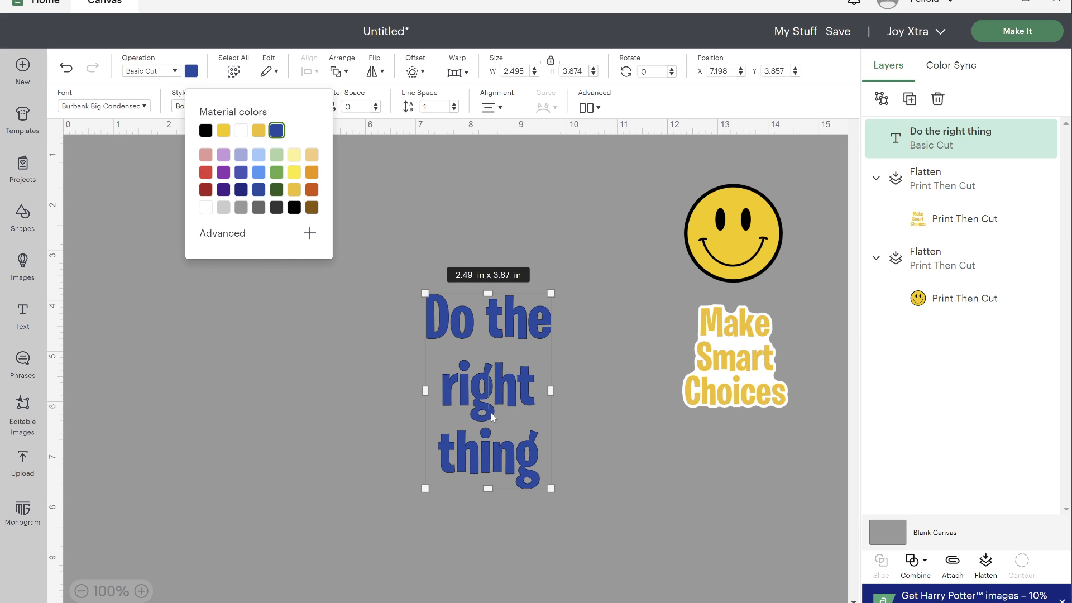
left_click(573, 340)
- Ungroup the blue text to lines and move "Do the", "right" and "thing" vertically closer together
left_click(508, 321)
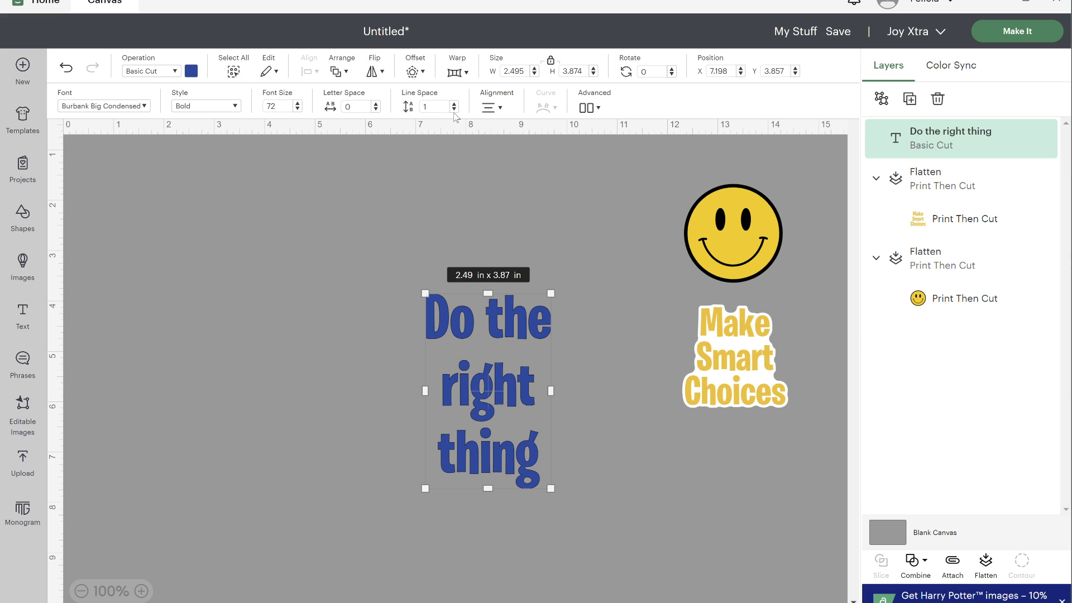
left_click(594, 102)
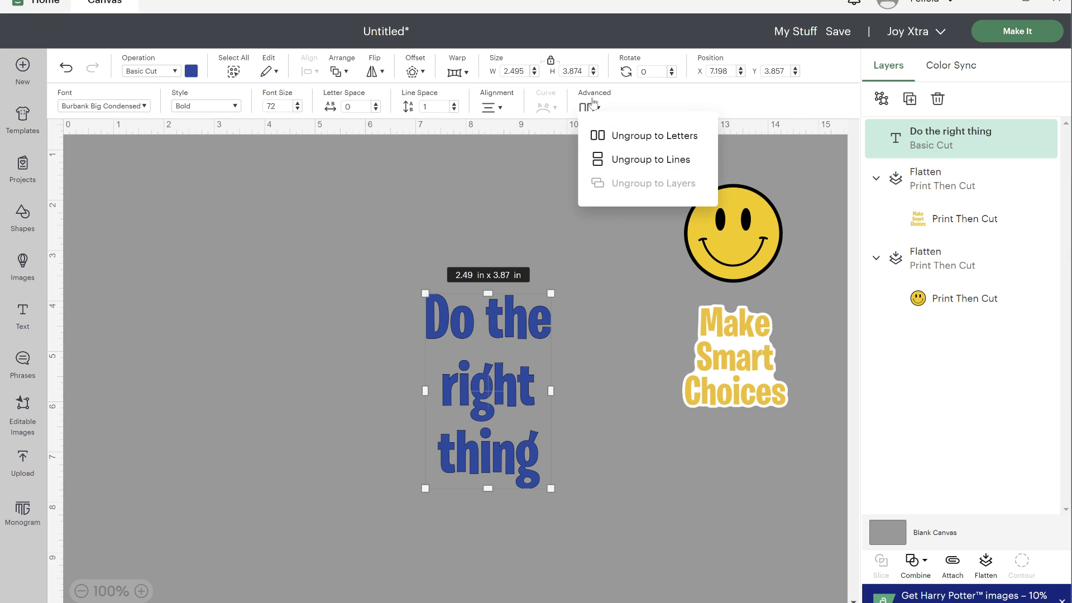
left_click(617, 165)
left_click_drag(433, 296, 431, 268)
left_click(448, 341)
left_click_drag(470, 382, 469, 341)
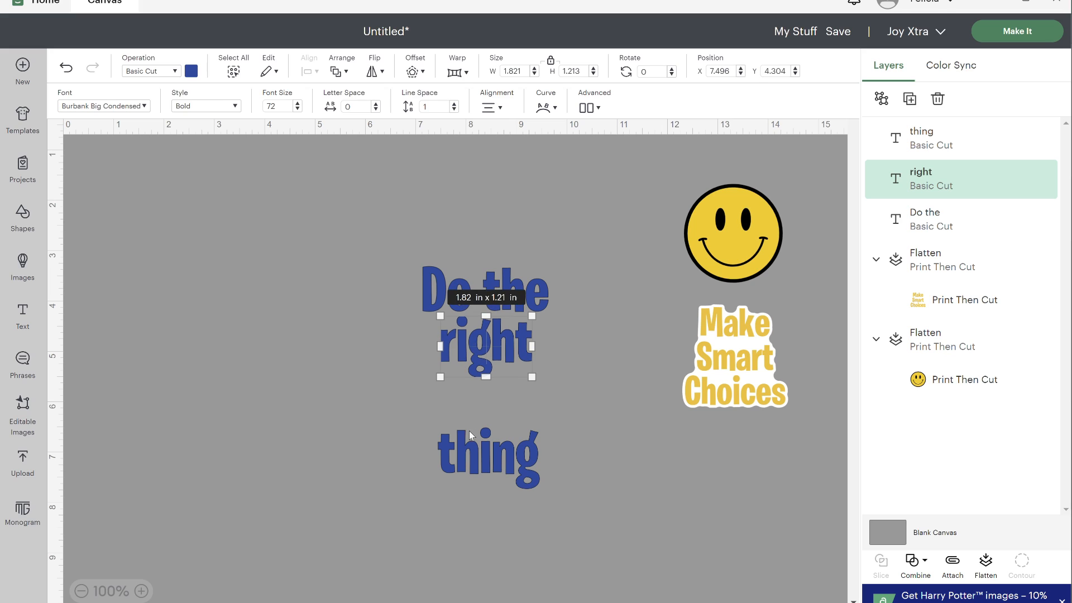
left_click_drag(475, 428, 476, 411)
- Select the three blue text lines together and centre them horizontally on one another
left_click_drag(481, 488, 462, 283)
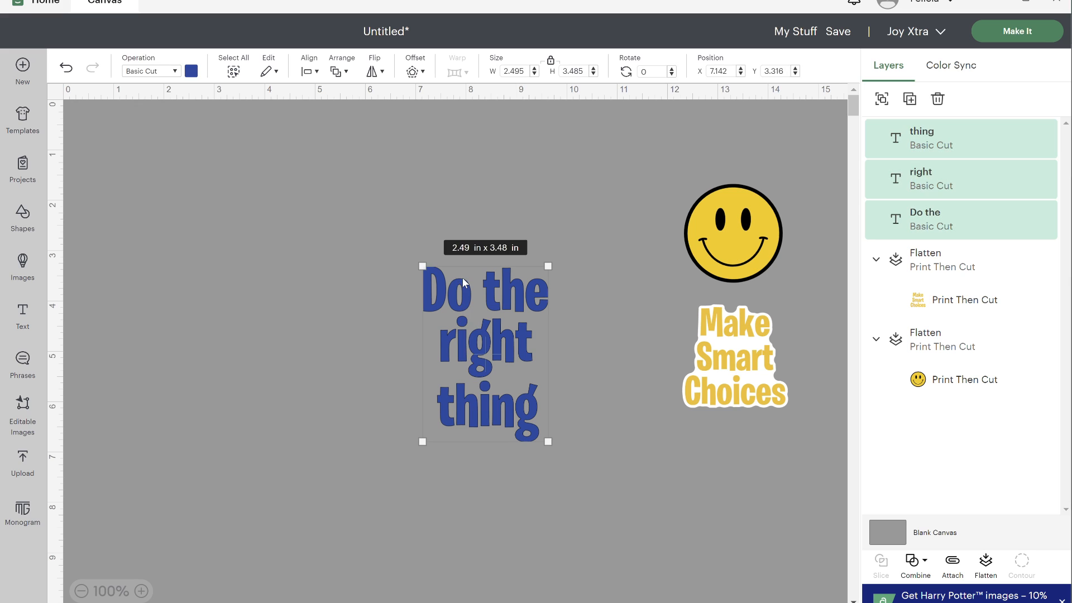
left_click_drag(477, 471, 467, 269)
left_click(309, 71)
left_click(342, 147)
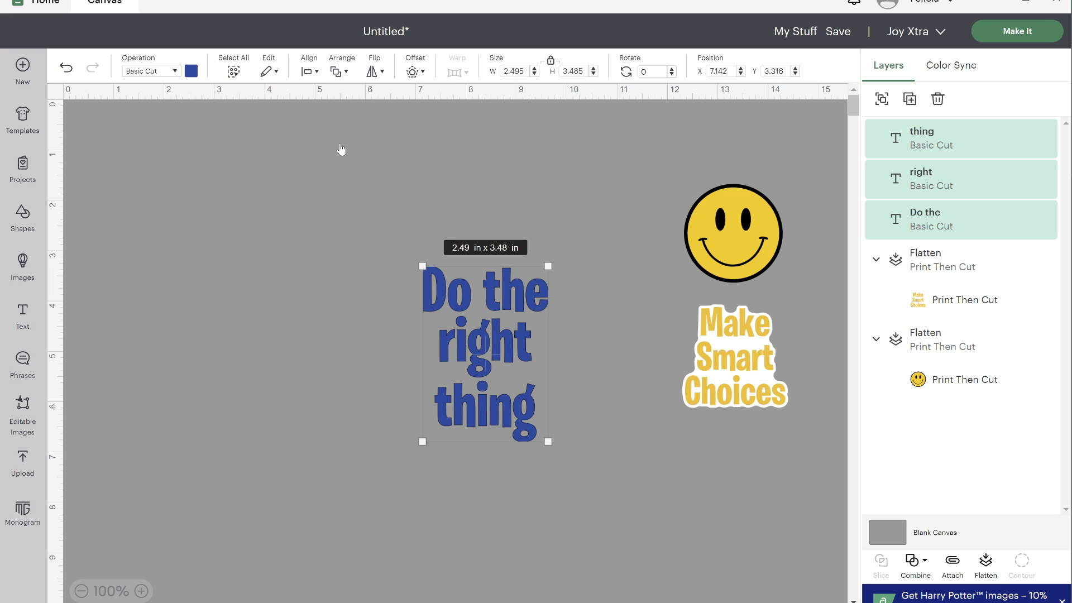
- Create a welded, rounded-corner offset of 0.347 in around the three blue text lines
left_click(412, 72)
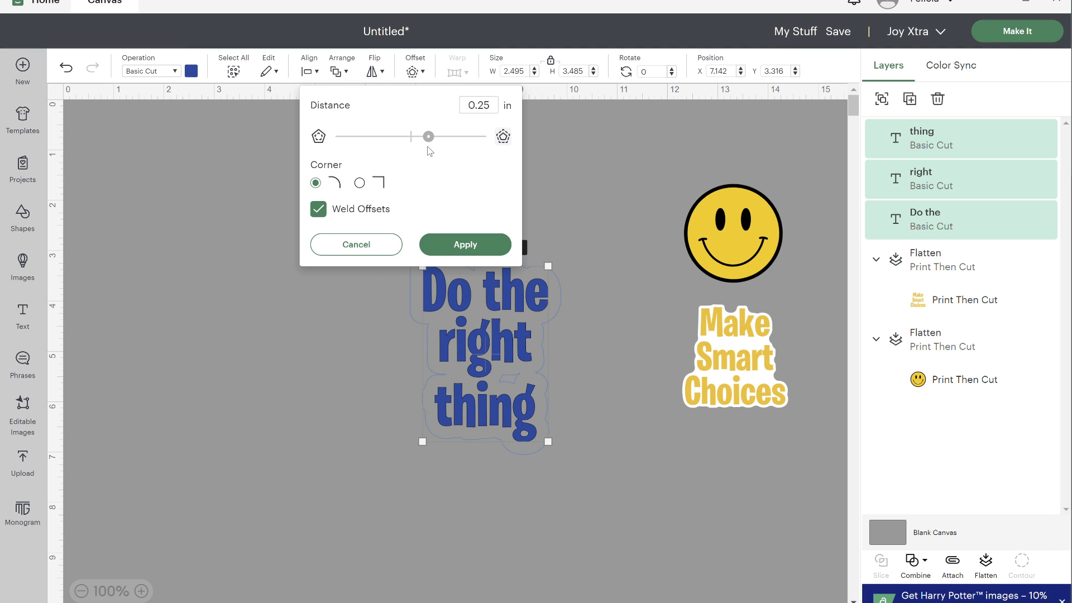
left_click_drag(429, 137, 423, 138)
left_click_drag(423, 137, 435, 138)
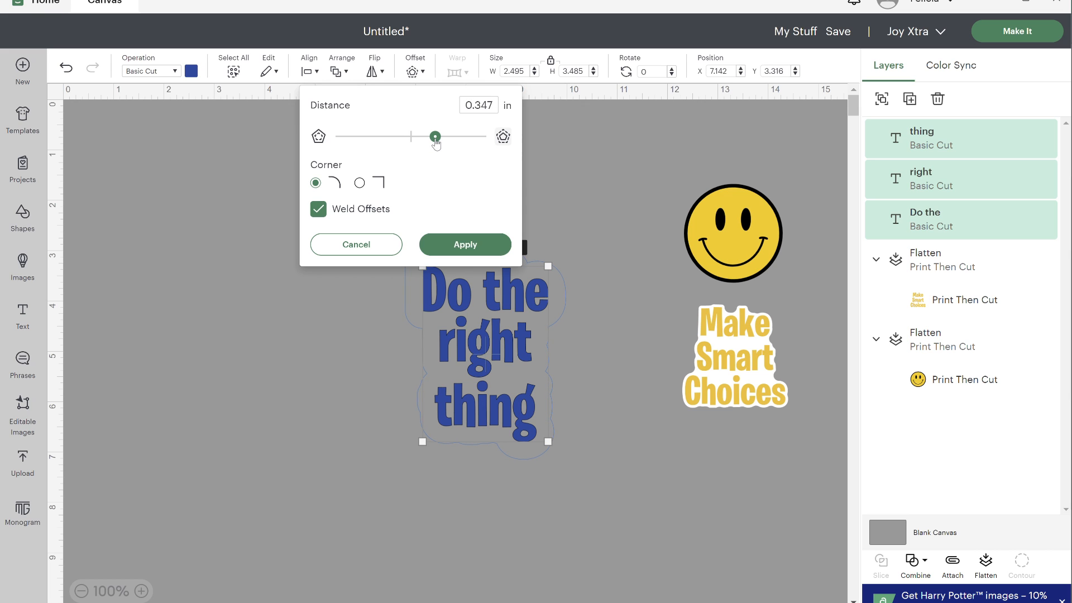
left_click(446, 244)
- Create an inward offset of the black shape, about 2.74 by 3.73 in, and colour it white
left_click(413, 71)
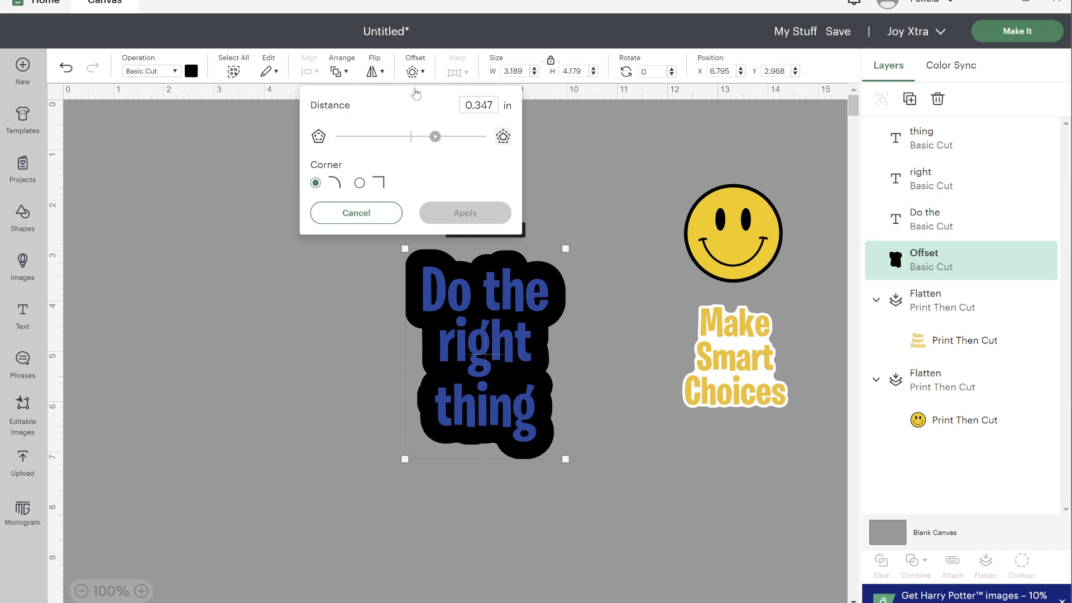
left_click_drag(435, 138, 396, 146)
left_click(465, 213)
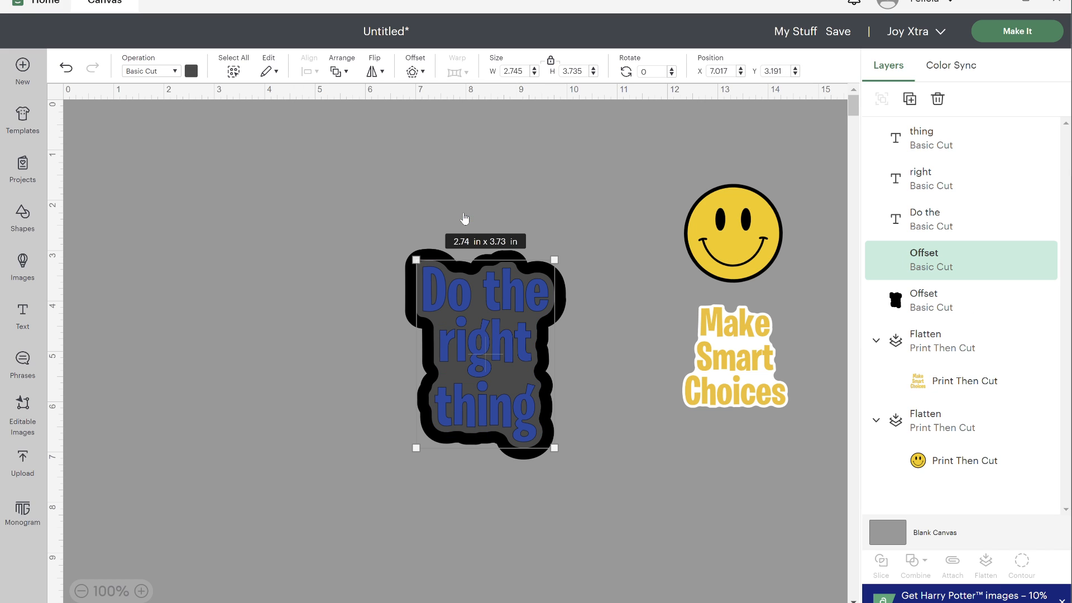
left_click(191, 71)
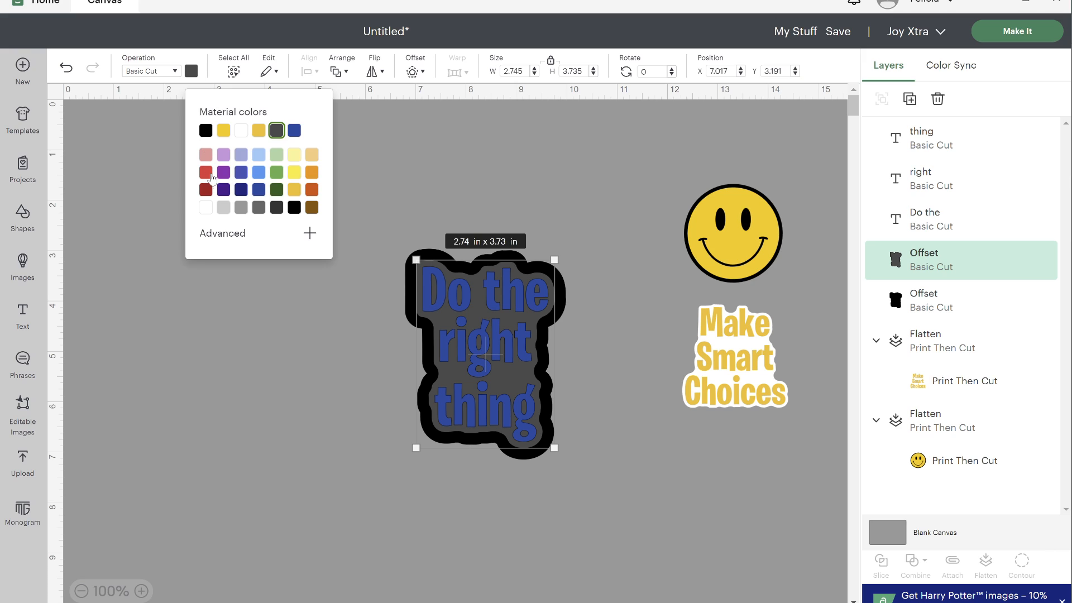
left_click(206, 209)
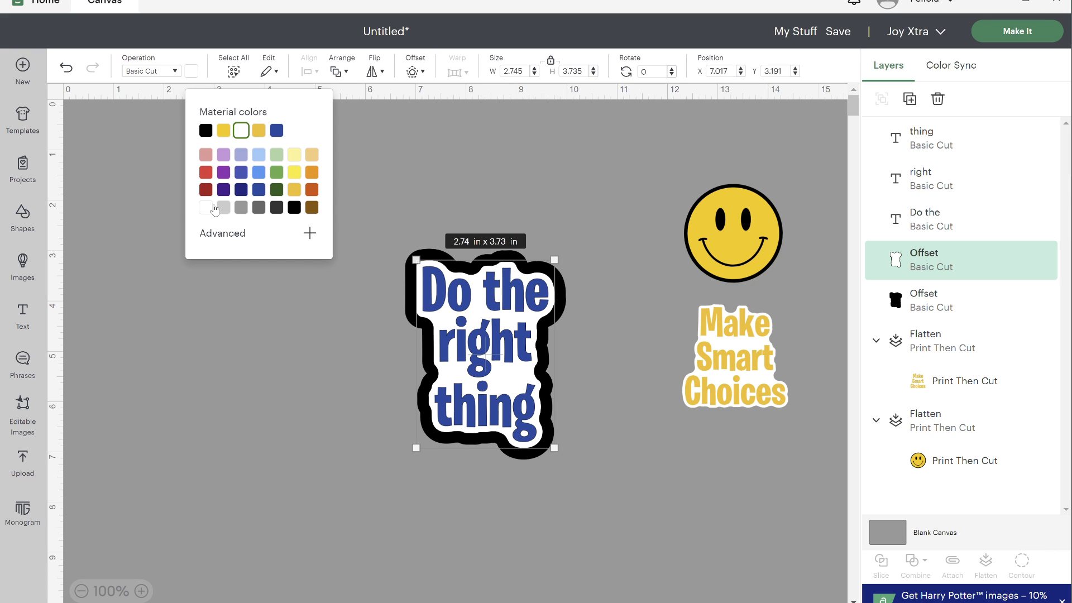
- Delete the larger black offset and flatten the three text lines with the white offset
left_click(932, 307)
right_click(931, 307)
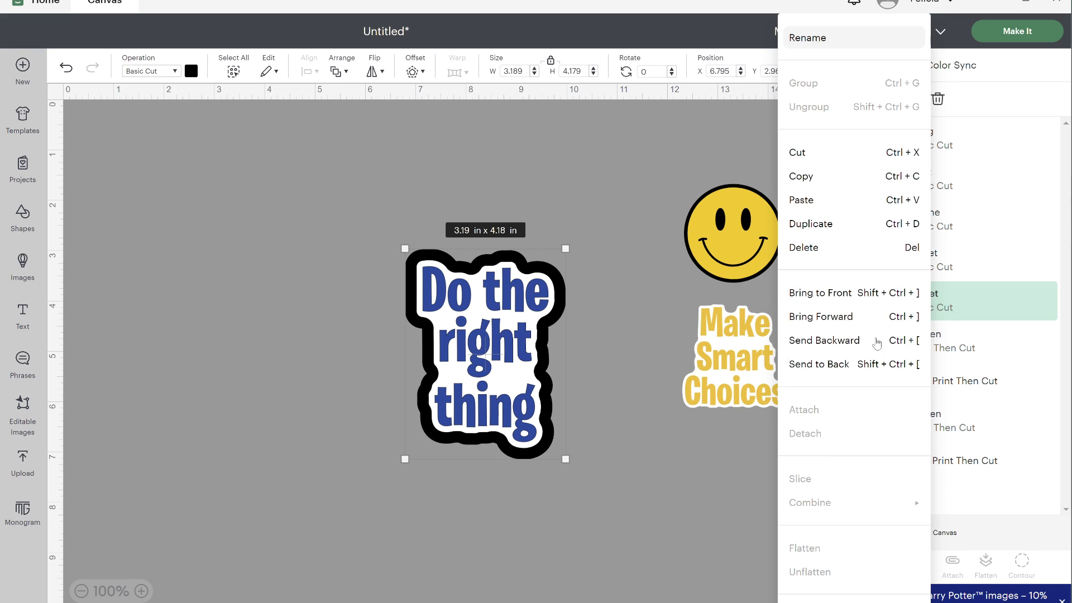
left_click(887, 246)
left_click_drag(534, 480, 485, 292)
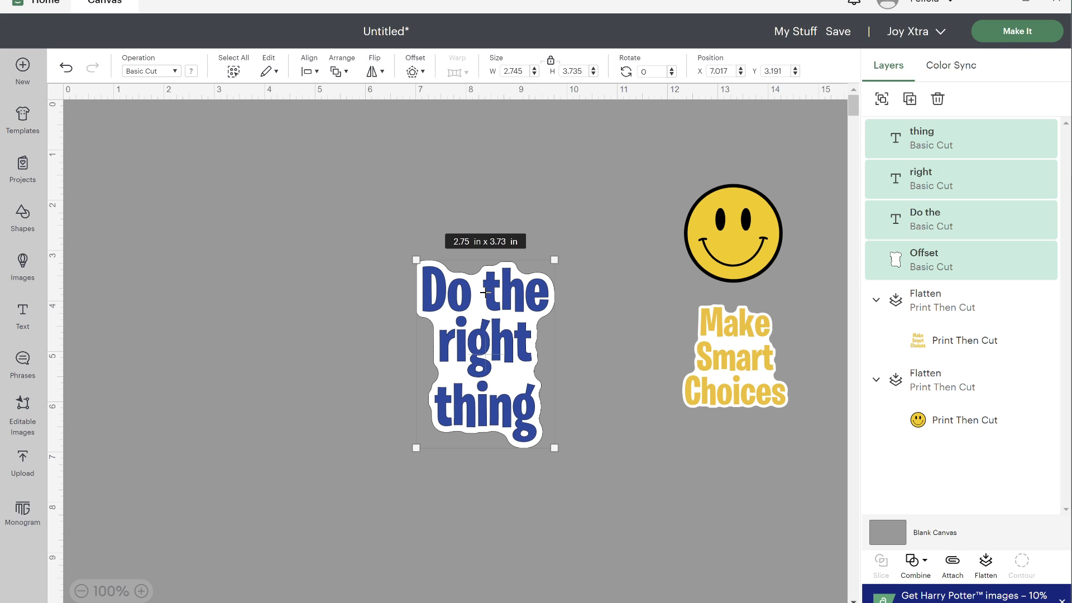
left_click(986, 563)
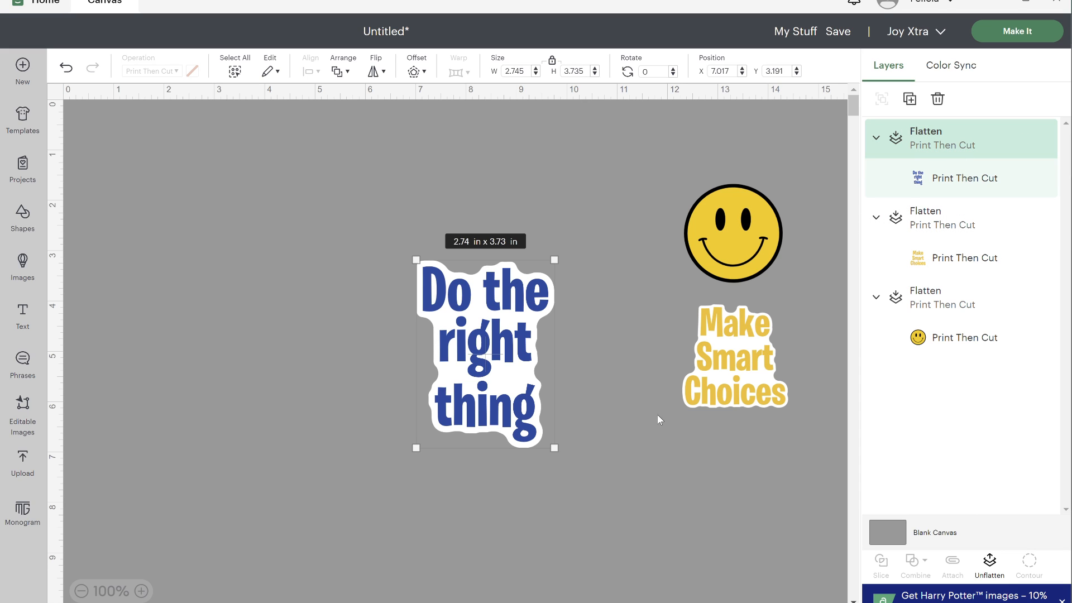
- Shrink the flattened "Do the right thing" sticker and place it beside "Make Smart Choices", on its left
left_click_drag(555, 447, 498, 371)
left_click_drag(472, 335, 675, 413)
left_click(627, 488)
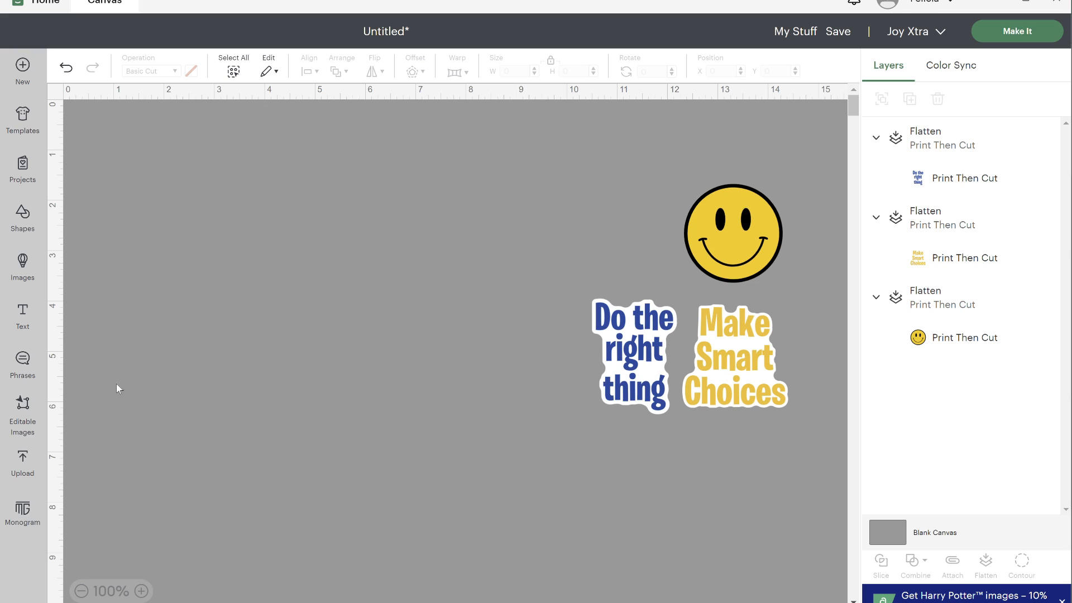
- Search the phrase library for "inspiration" and add the "Be Wild For A While" design to the canvas
left_click(24, 360)
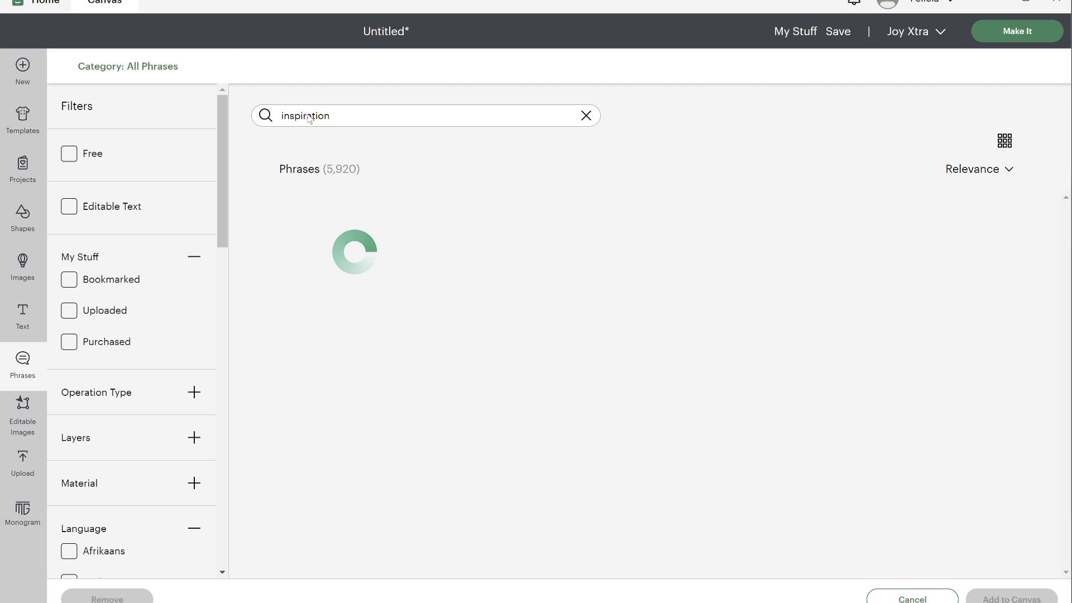
left_click(308, 115)
left_click(343, 119)
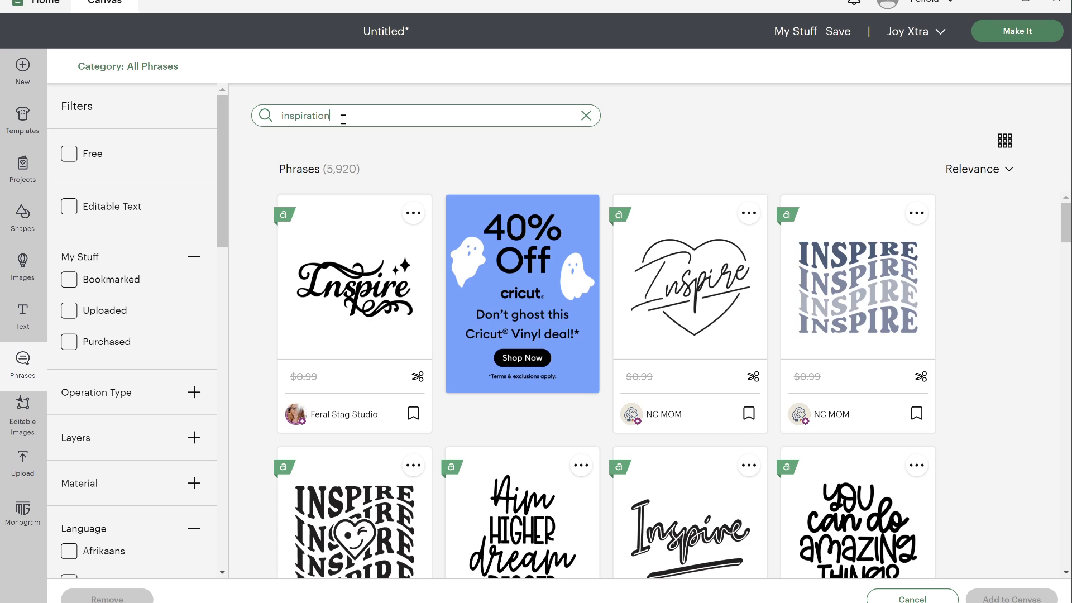
scroll(549, 434, "down", 10)
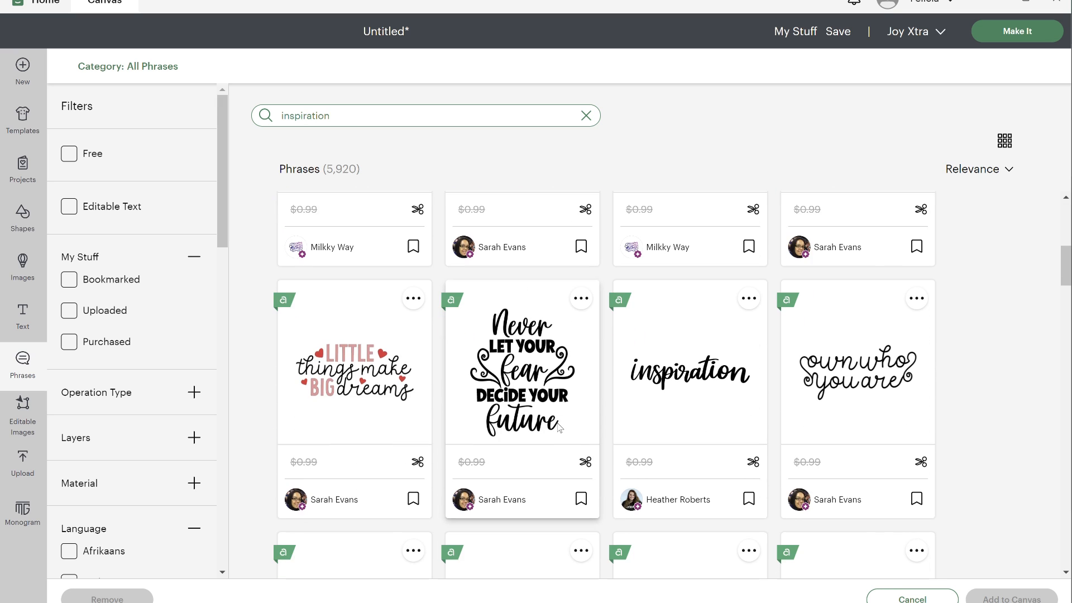
scroll(637, 442, "down", 8)
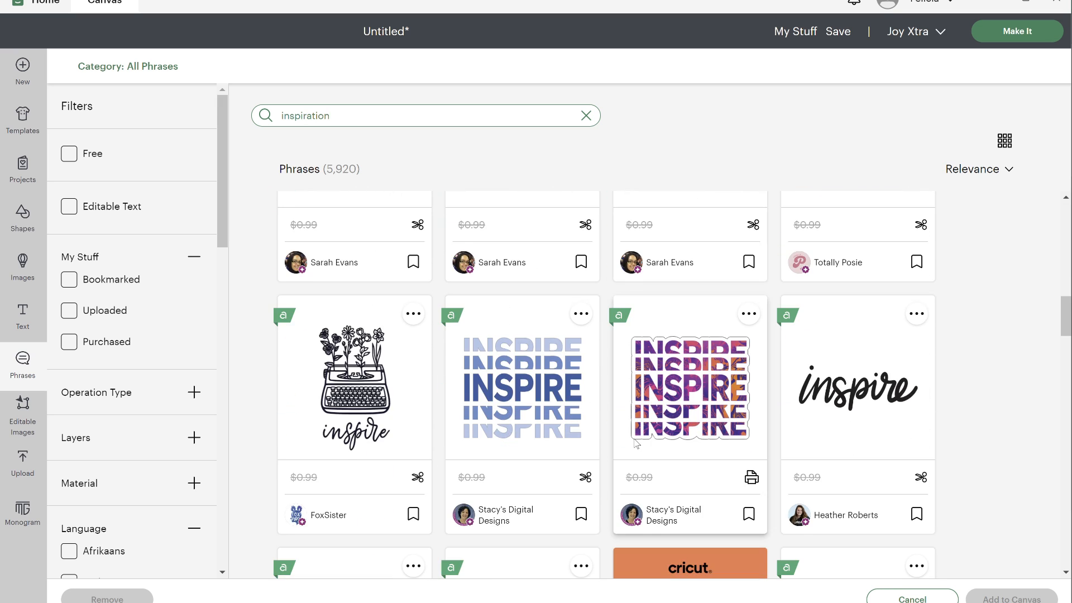
scroll(634, 444, "down", 6)
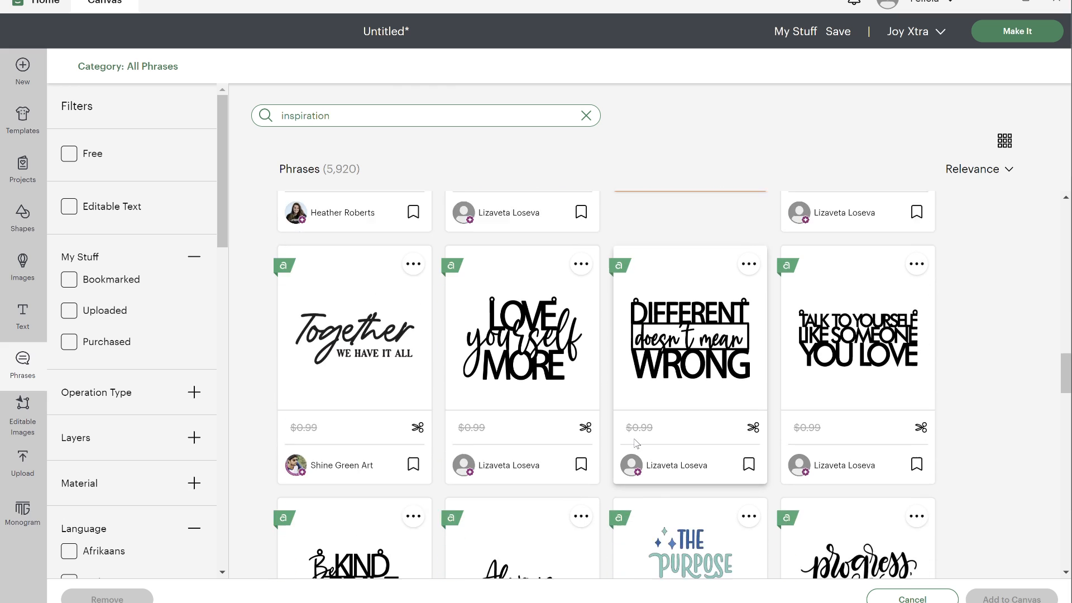
scroll(635, 444, "down", 5)
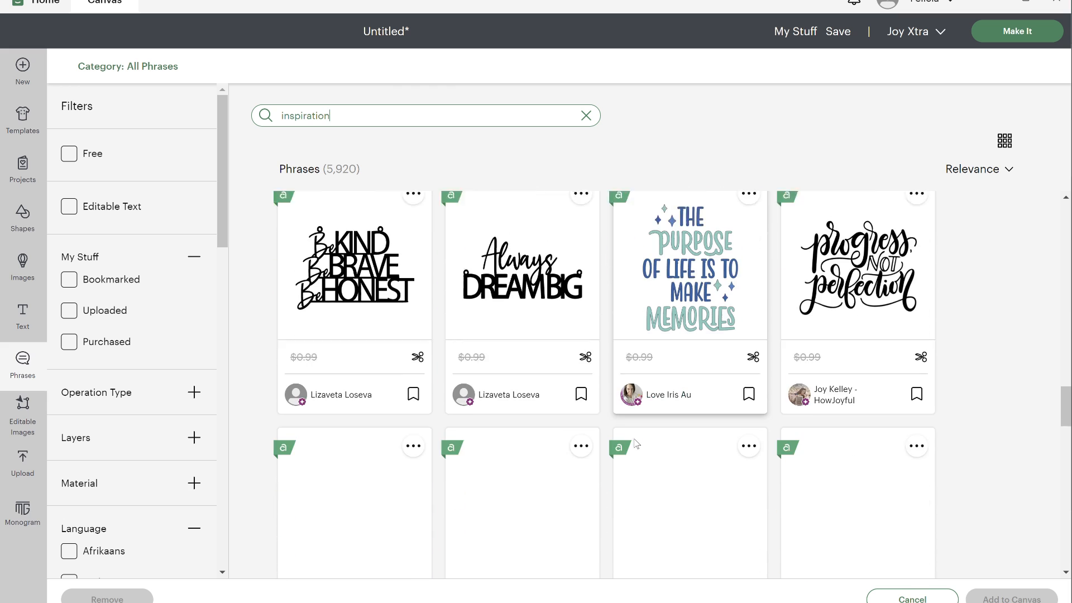
scroll(635, 444, "down", 5)
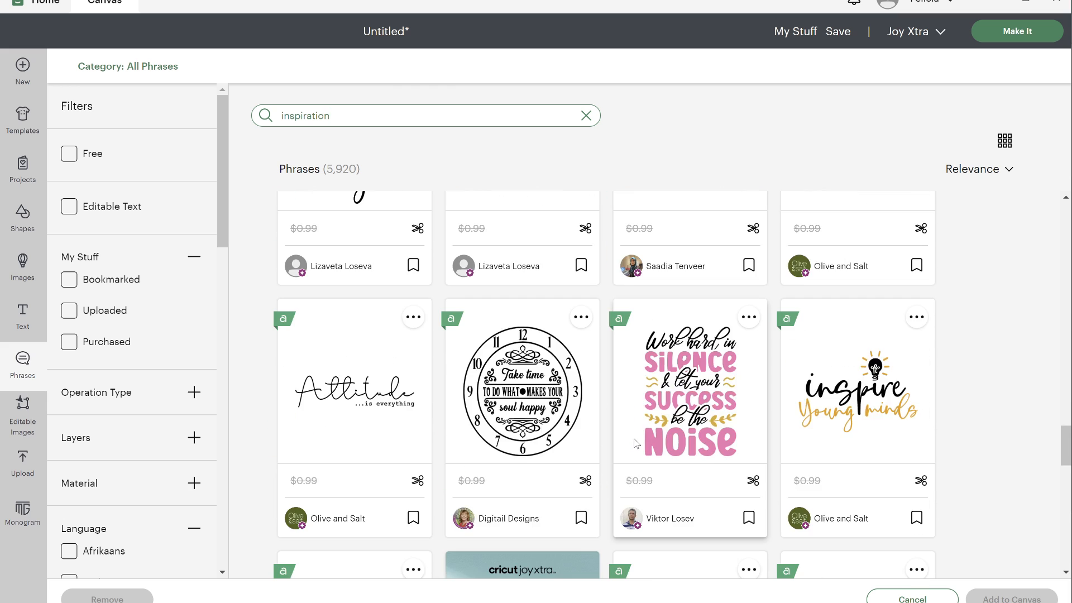
scroll(637, 444, "down", 5)
scroll(637, 444, "down", 10)
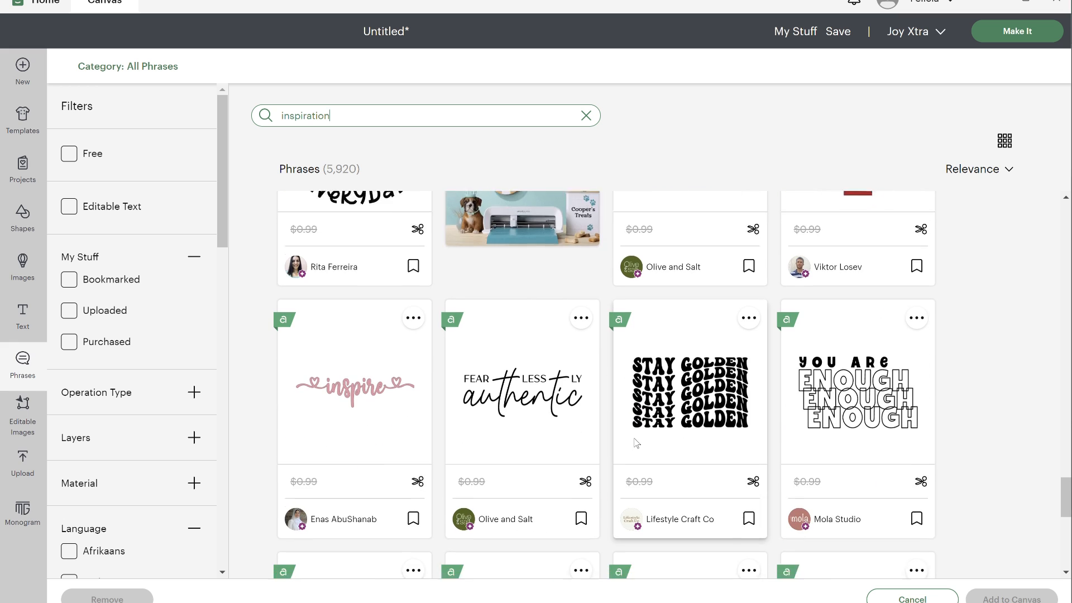
scroll(635, 444, "down", 5)
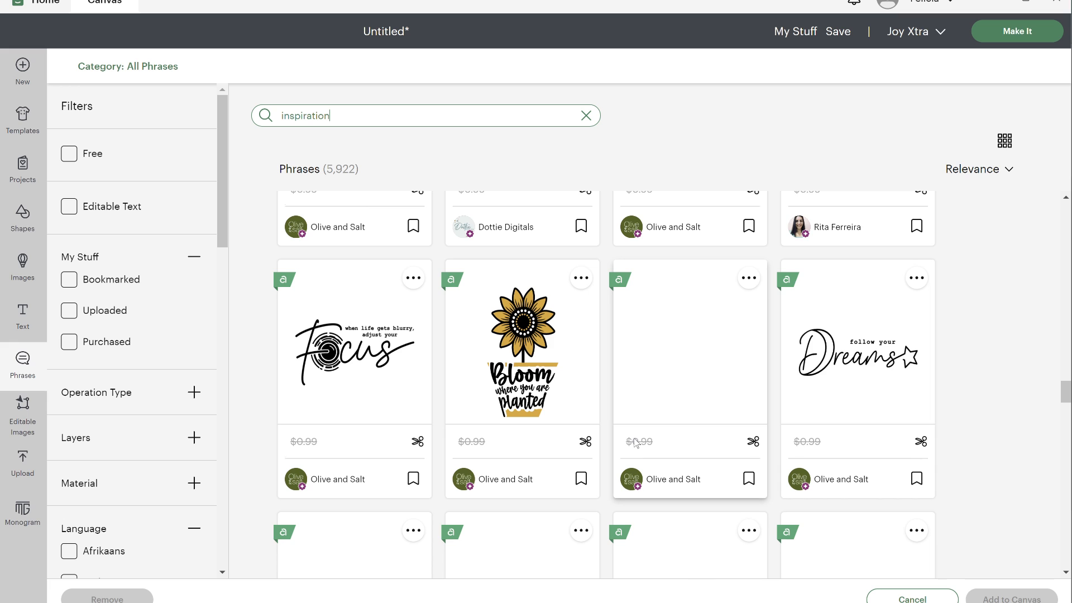
scroll(635, 444, "down", 8)
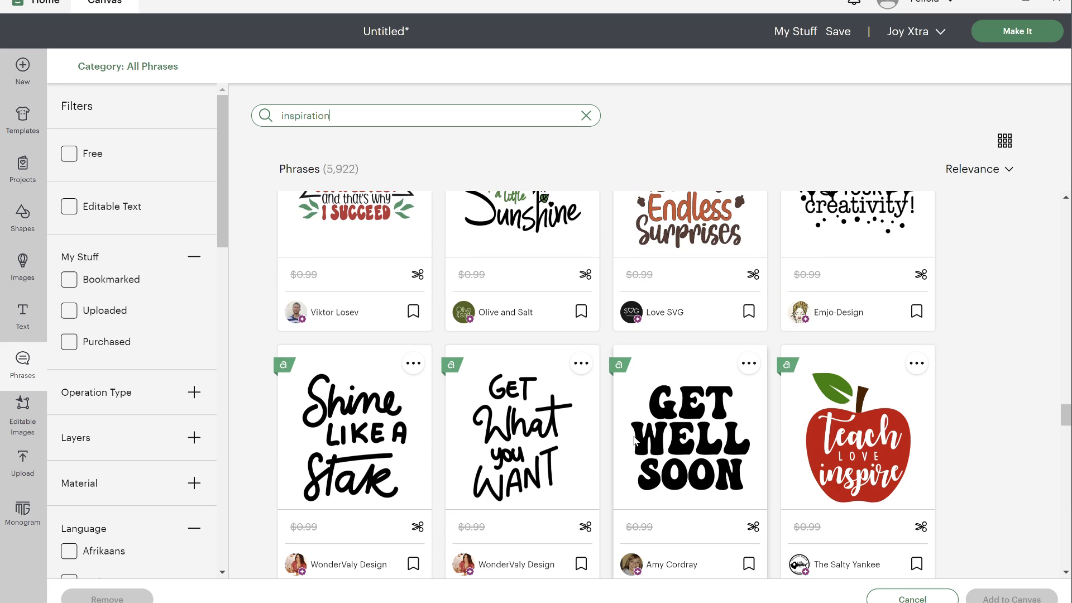
scroll(635, 440, "down", 4)
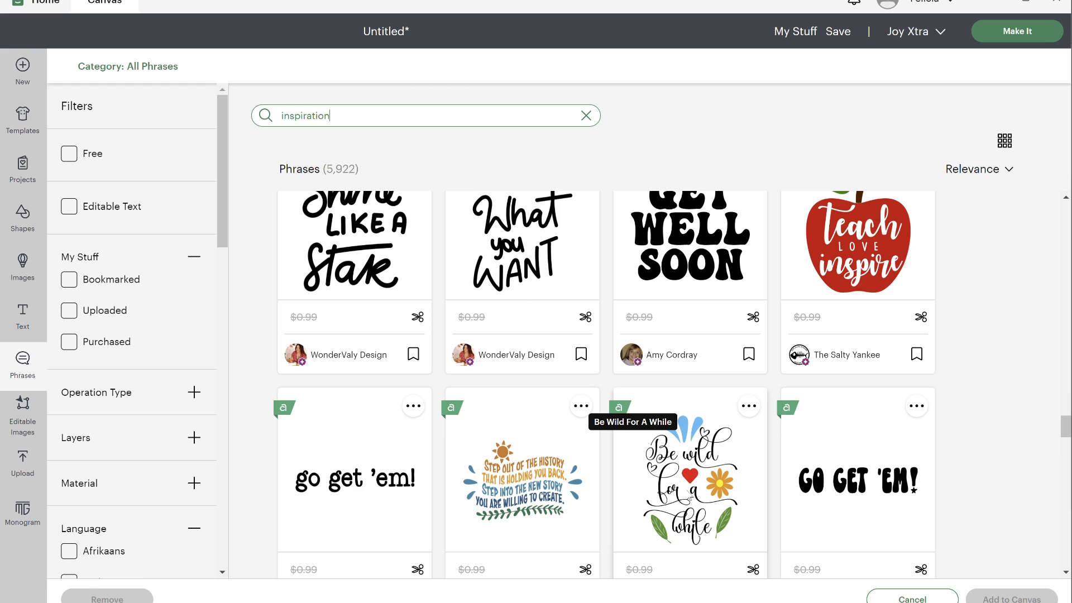
left_click(692, 479)
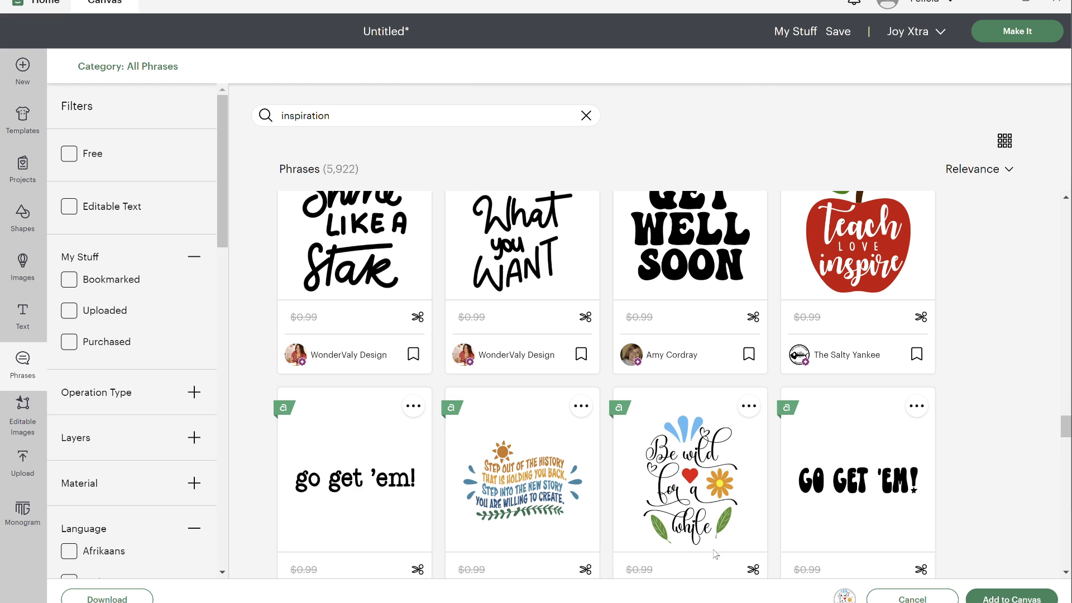
left_click(1026, 593)
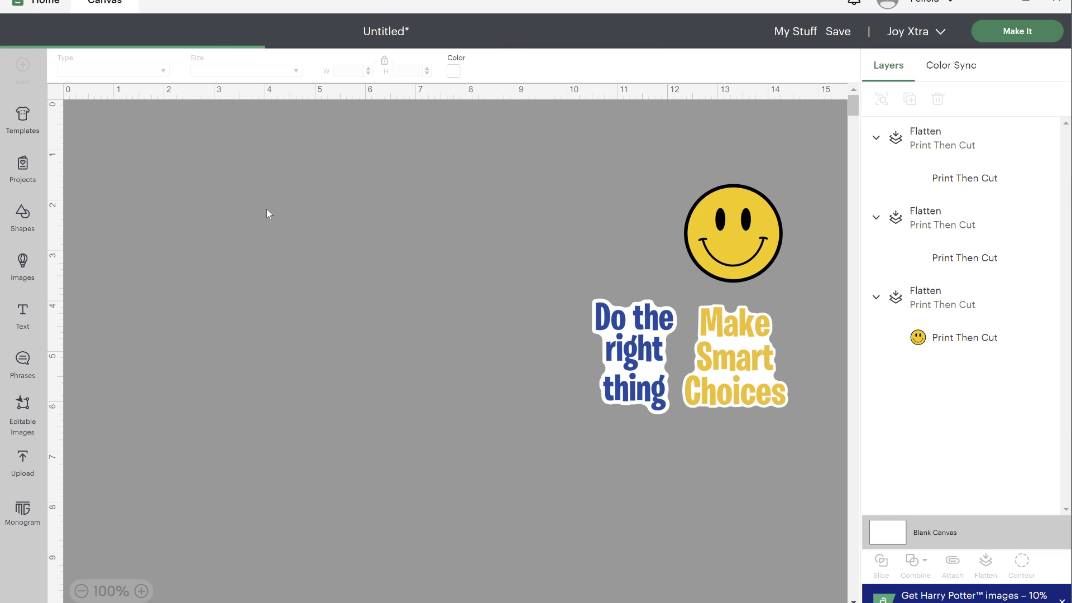
- Place the "Be wild for a while" design left of "Do the right thing" and give it a welded, rounded-corner offset about 2.7 by 3.36 in
left_click_drag(231, 214, 426, 460)
left_click_drag(494, 514, 460, 317)
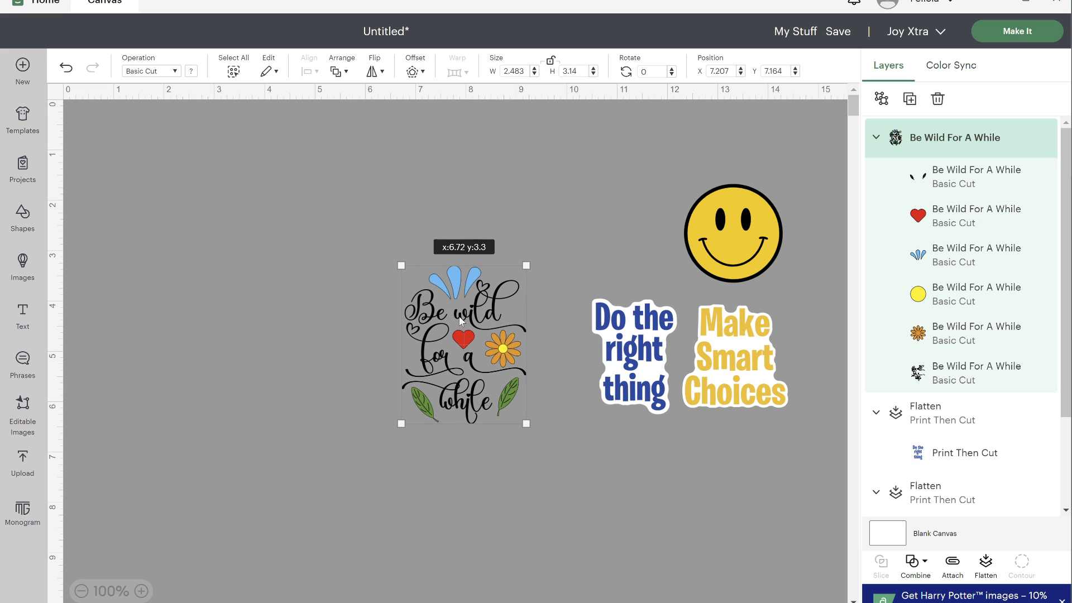
left_click(412, 72)
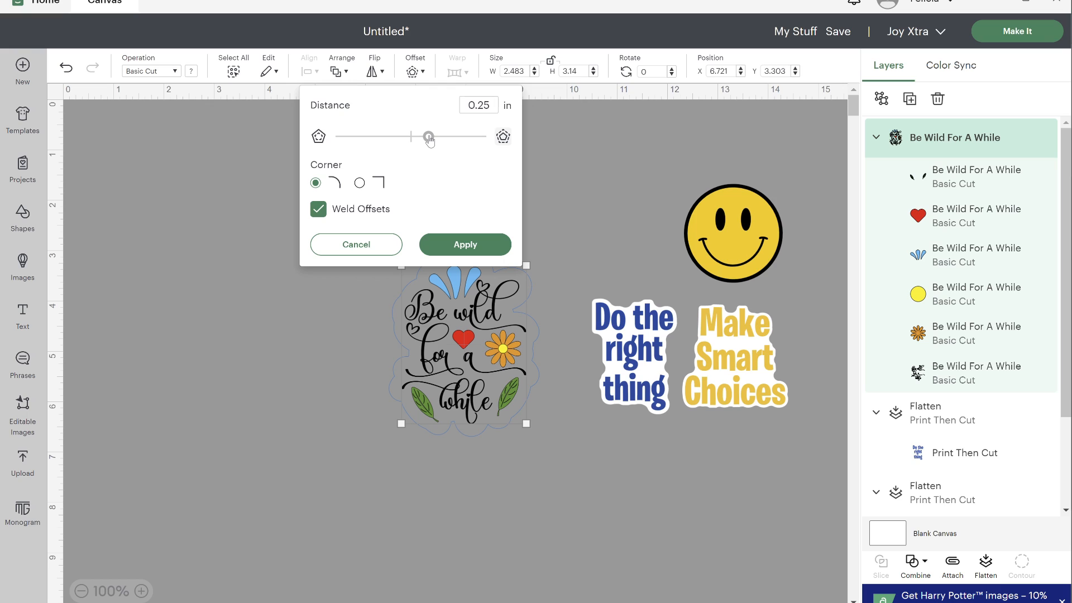
left_click_drag(430, 141, 425, 140)
left_click_drag(424, 140, 420, 141)
left_click(467, 247)
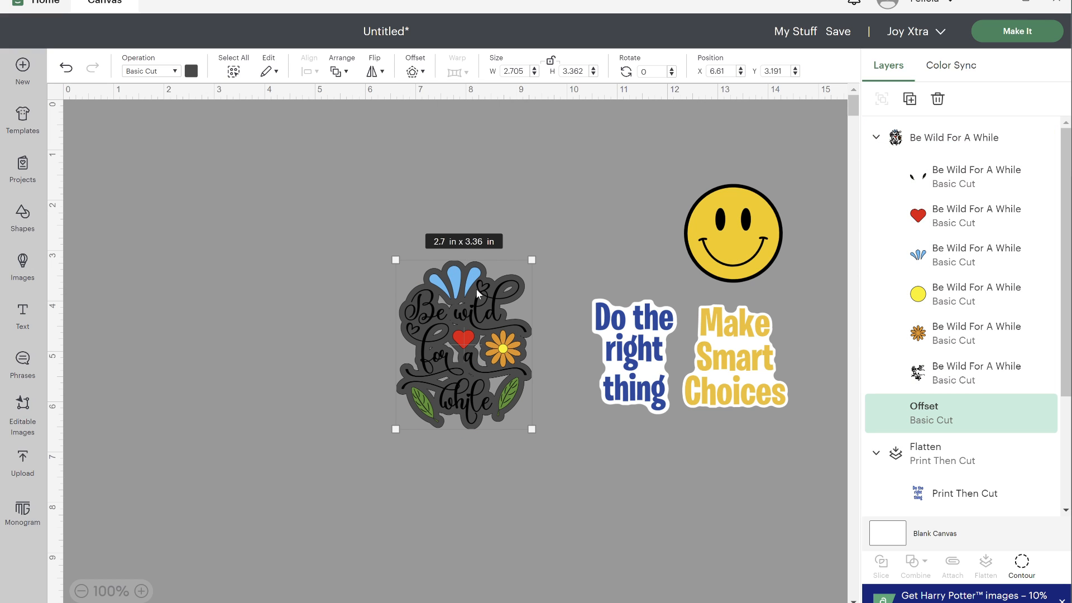
- Hide the inner cut-out contours of the "Be wild for a while" offset so it forms a solid backing
left_click(1022, 563)
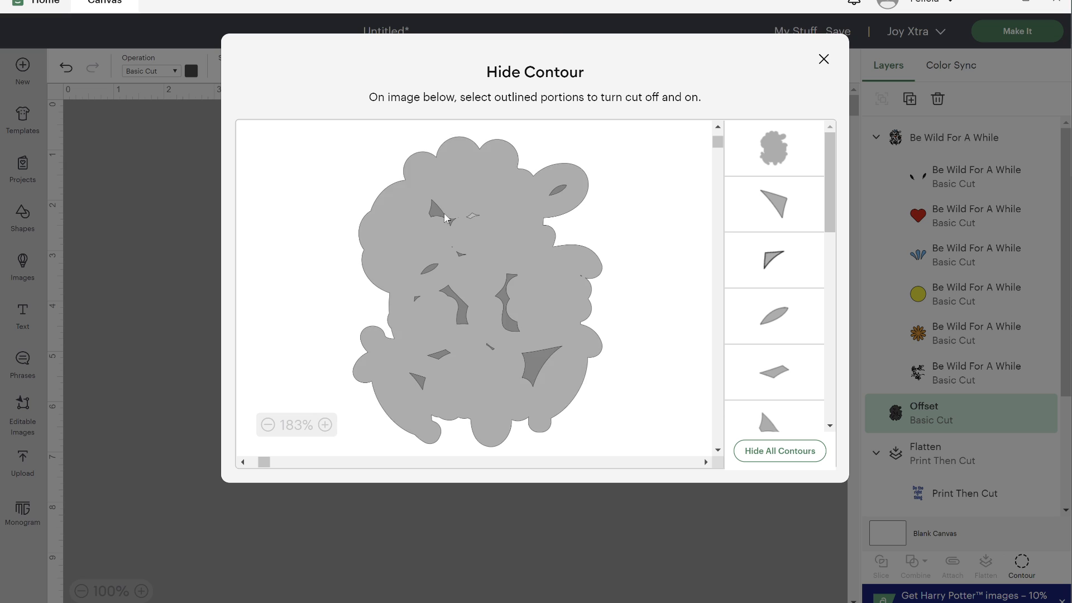
left_click(778, 204)
left_click(778, 279)
left_click(779, 316)
left_click(776, 371)
scroll(773, 391, "down", 3)
left_click(773, 310)
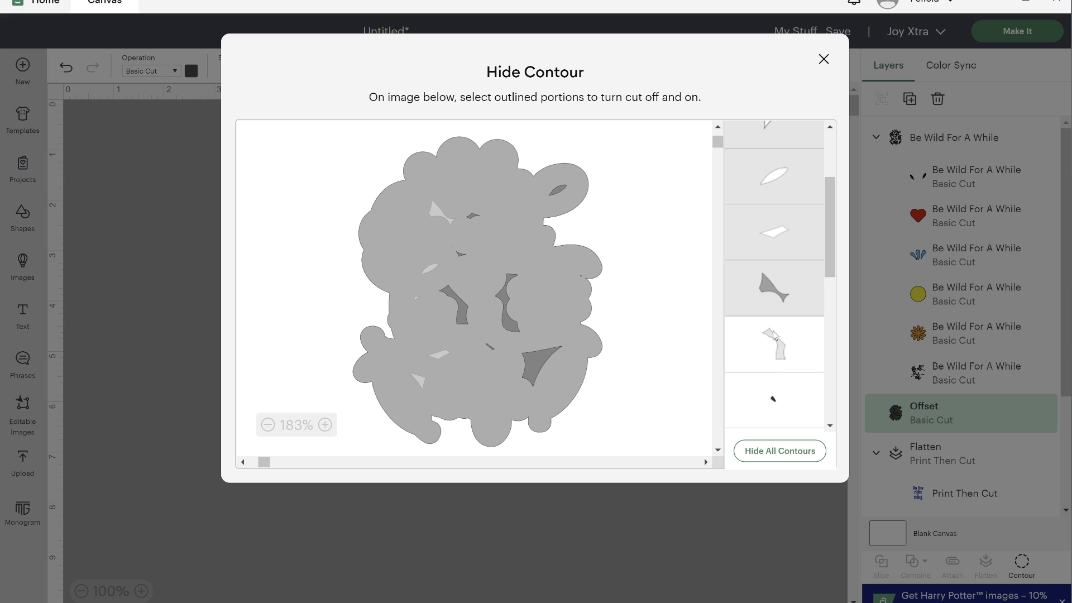
left_click(774, 352)
left_click(775, 391)
scroll(779, 380, "down", 1)
left_click(773, 335)
left_click(769, 365)
scroll(771, 346, "down", 3)
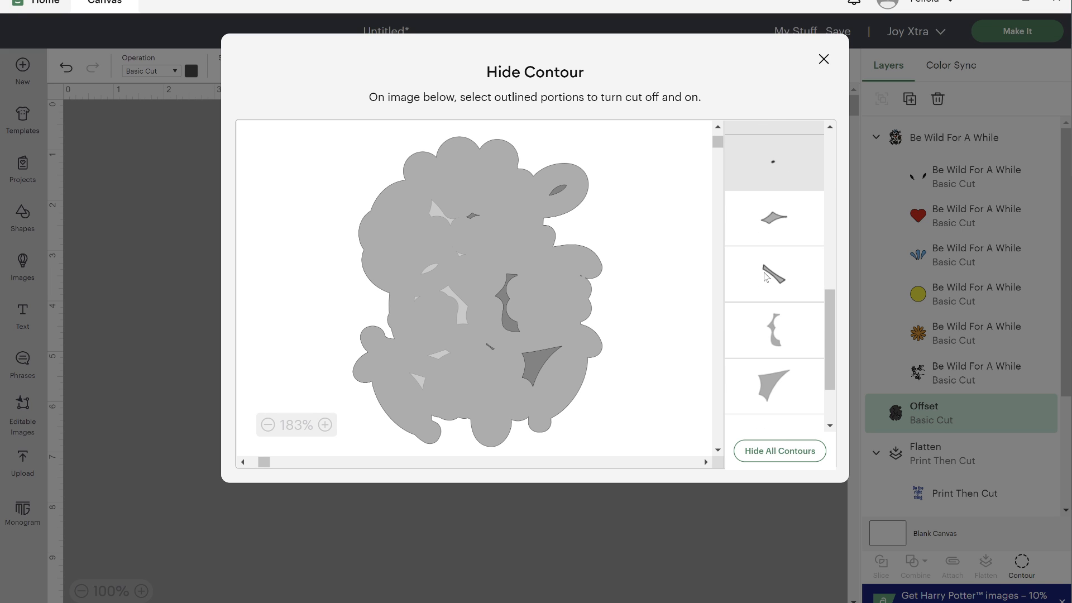
left_click(764, 271)
left_click(759, 233)
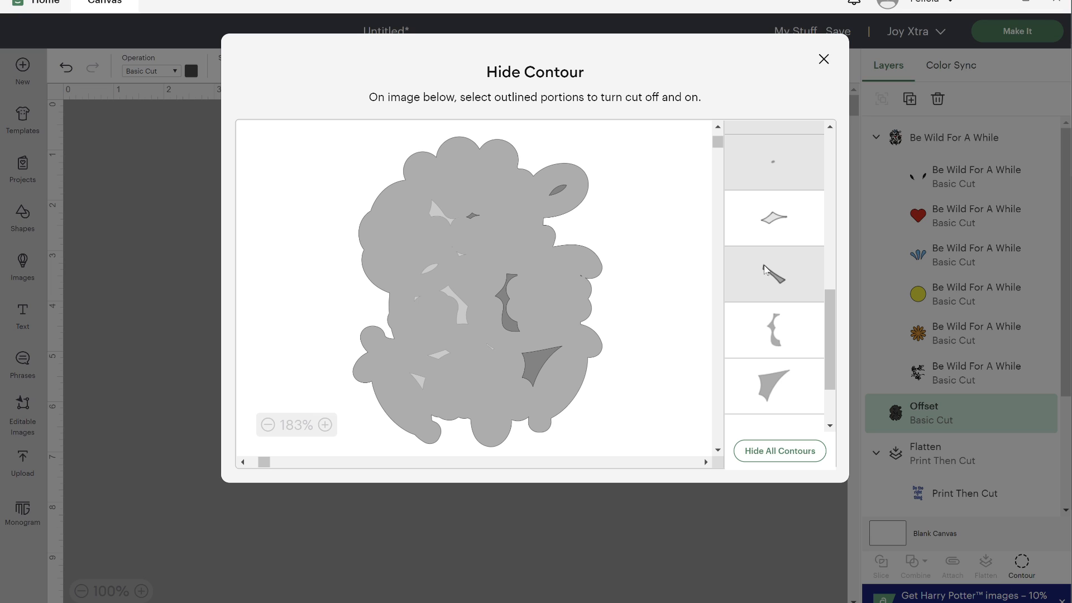
left_click(774, 335)
left_click(774, 384)
scroll(774, 386, "down", 2)
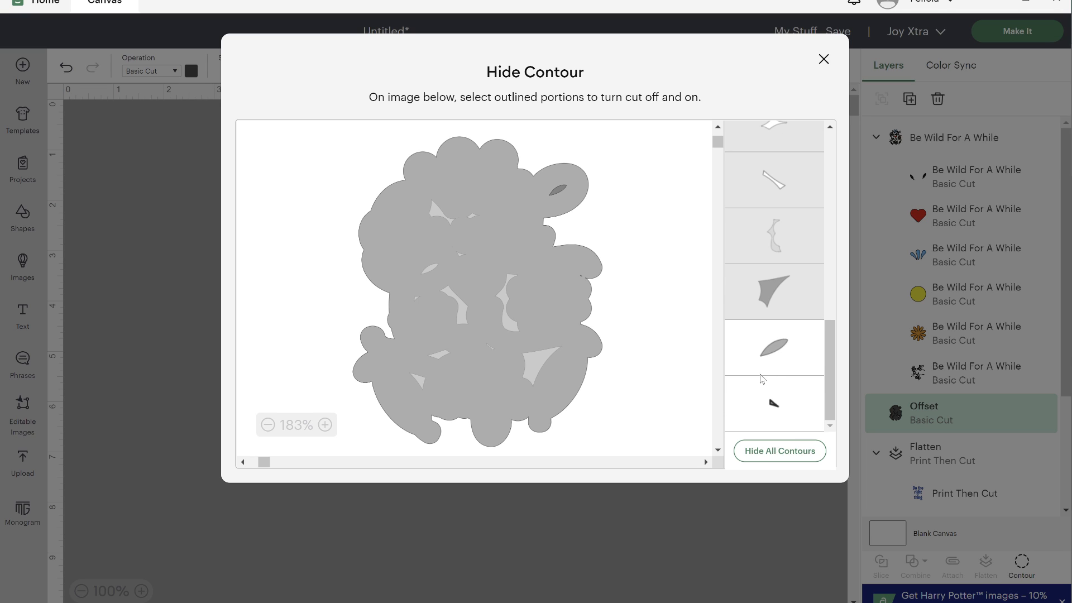
left_click(762, 373)
left_click(765, 384)
left_click(824, 59)
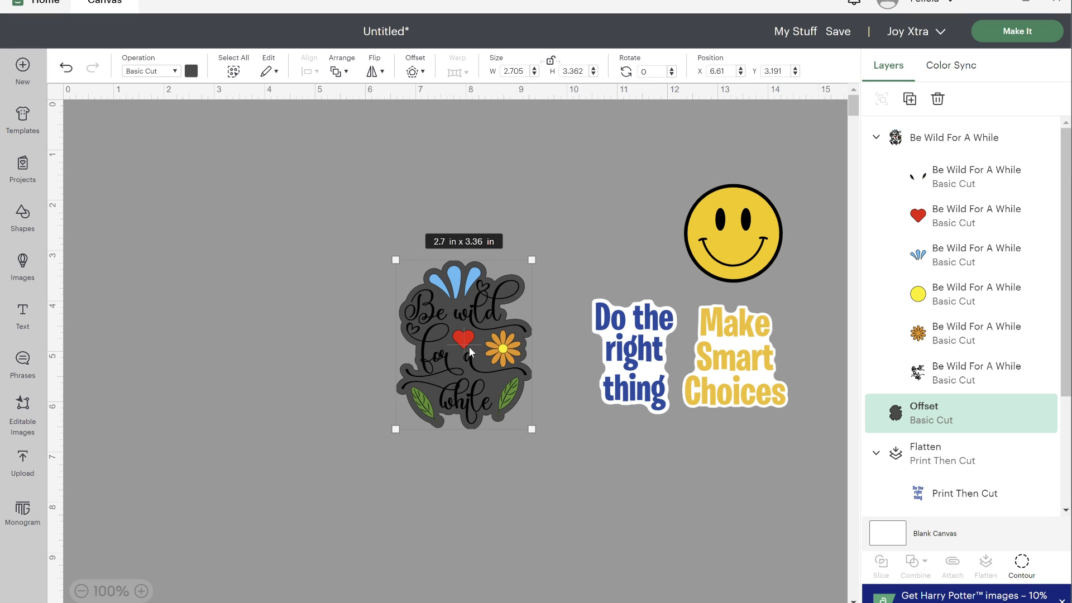
left_click_drag(469, 350, 325, 338)
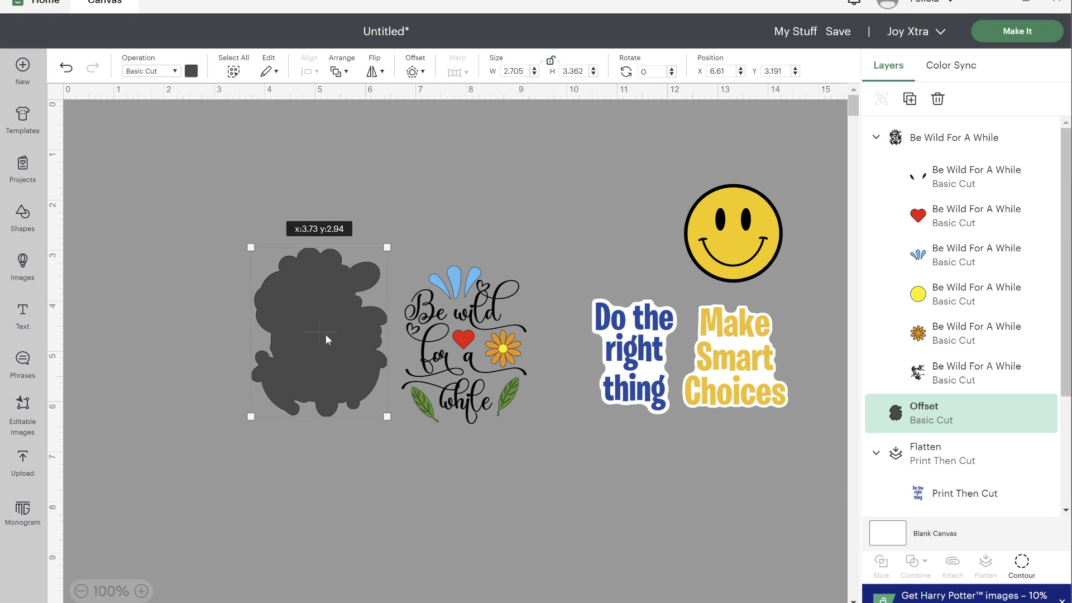
left_click(65, 67)
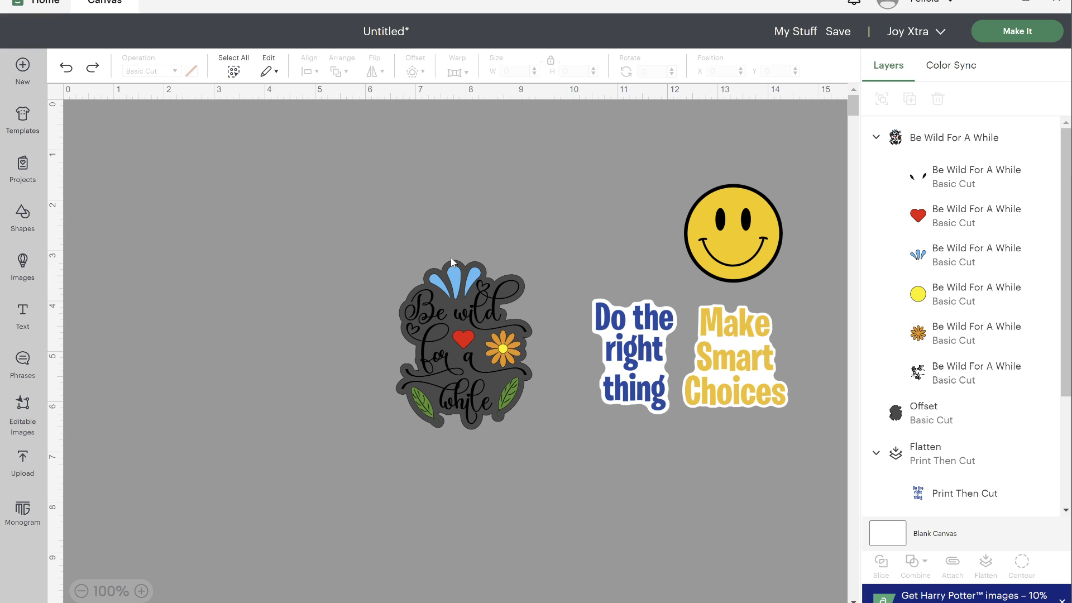
- Colour the new offset white and flatten it with the "Be wild for a while" design
left_click(899, 411)
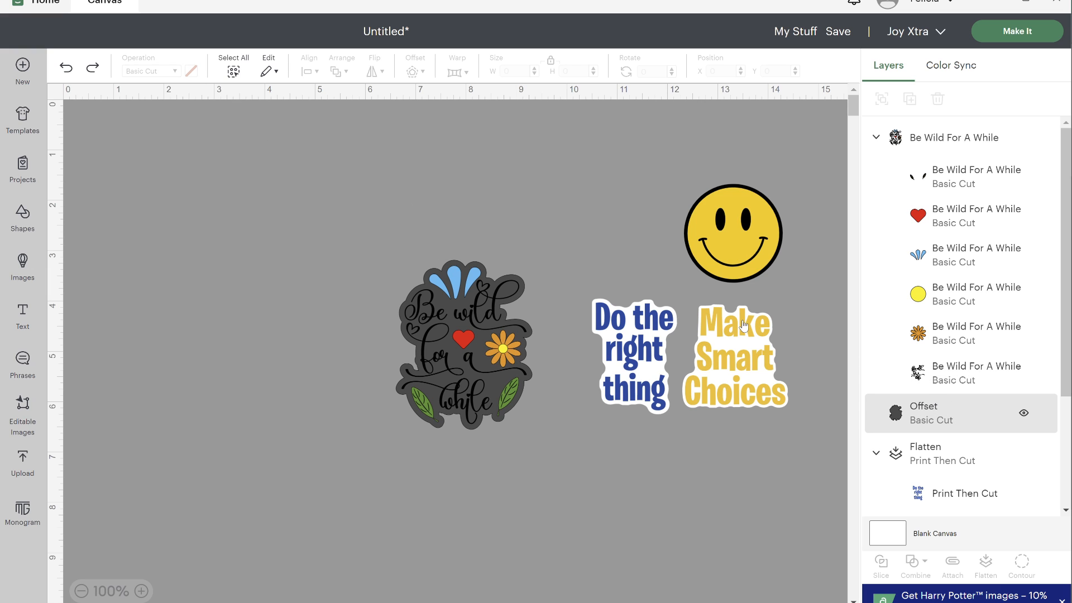
left_click(192, 71)
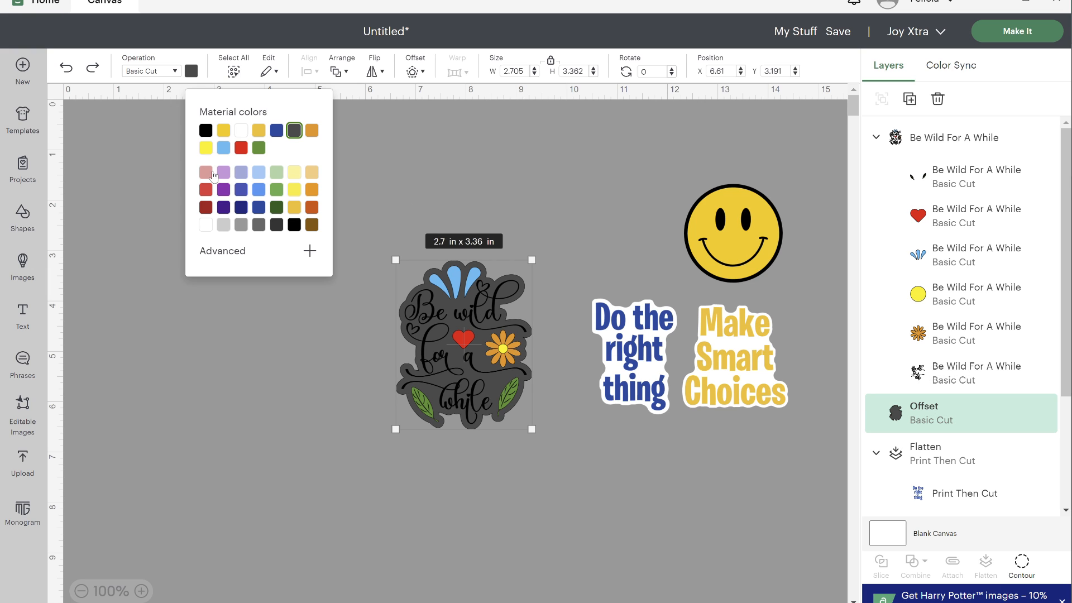
left_click(242, 131)
left_click_drag(450, 470, 477, 228)
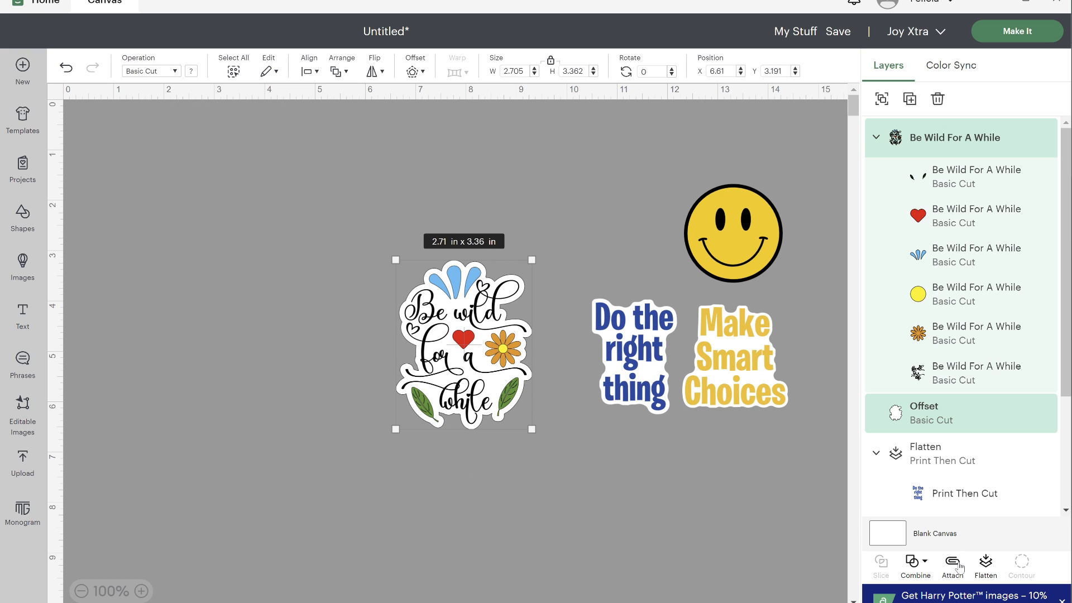
left_click(987, 568)
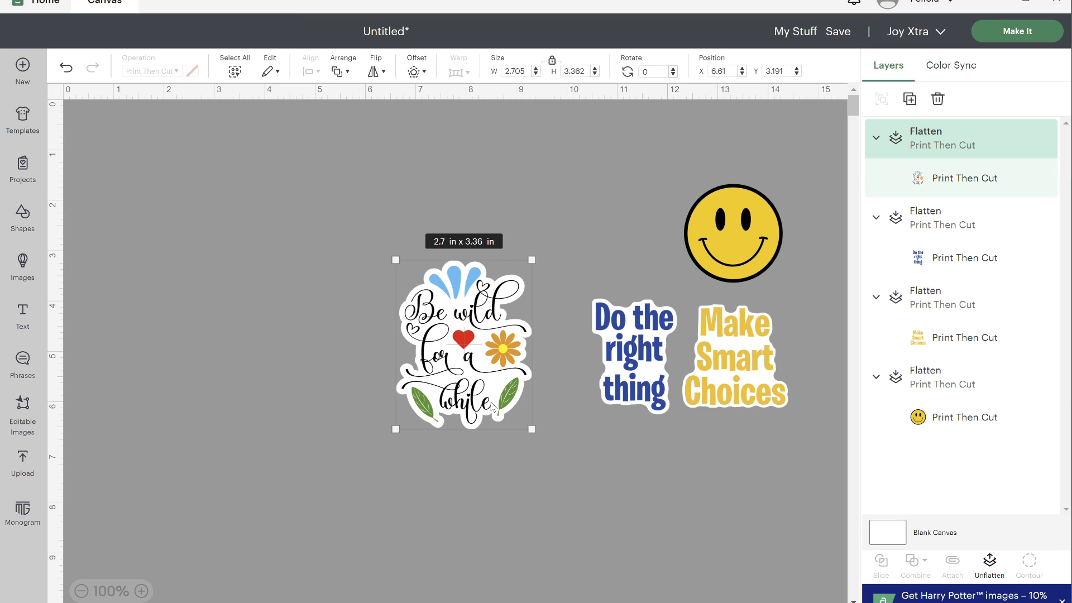
- Shrink the flattened "Be wild for a while" sticker to about 2.07 by 2.57 in and place it below "Make Smart Choices"
left_click_drag(535, 437, 481, 395)
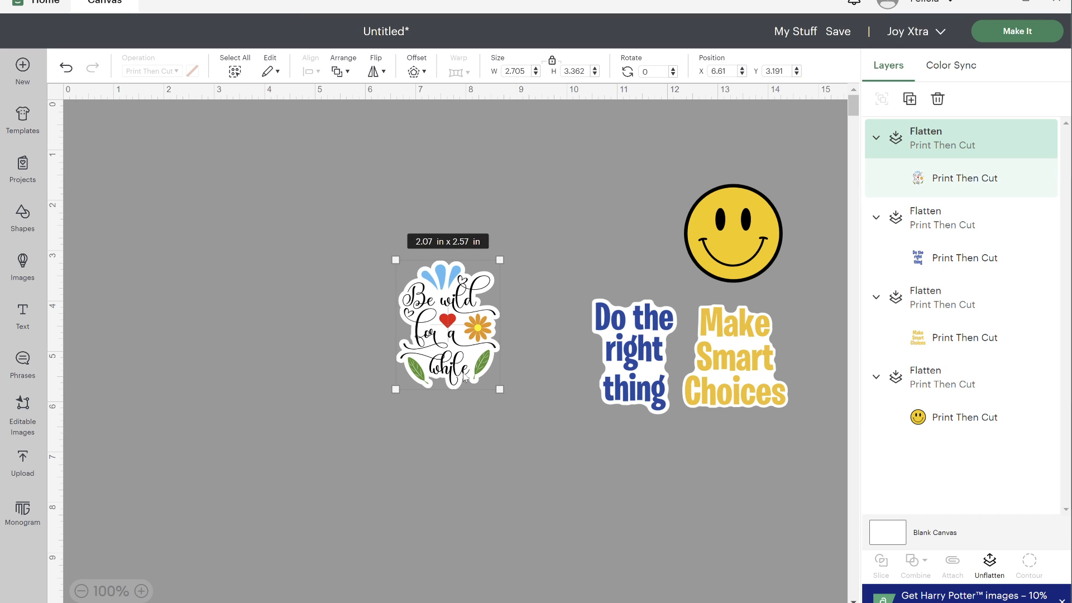
left_click_drag(438, 343, 737, 505)
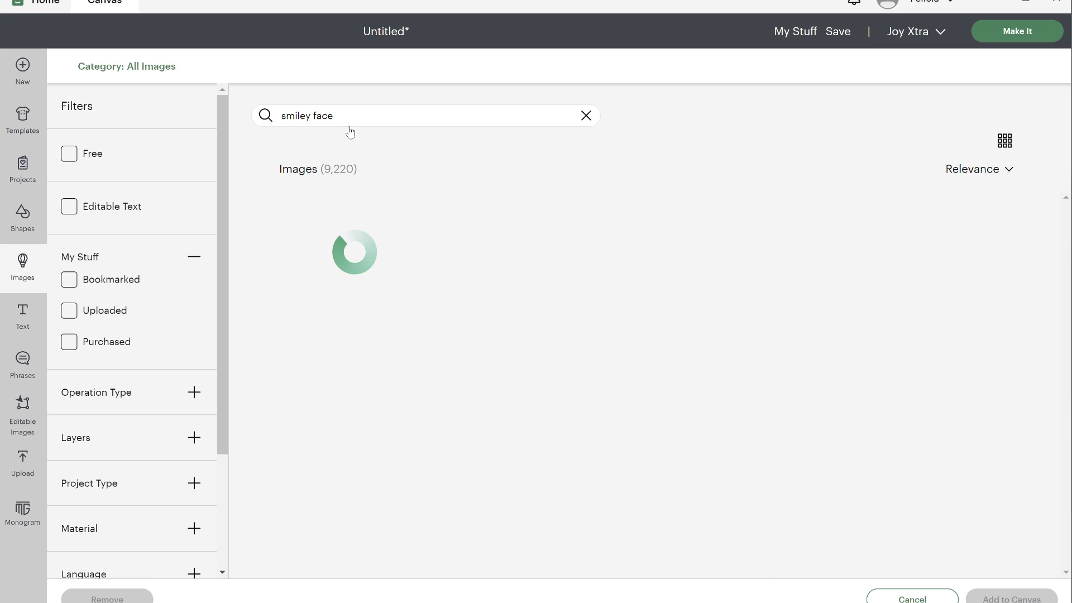
- Insert the magenta-and-black butterfly from an image search for "butterfly" and shrink it to about 2.16 by 1.36 in
left_click_drag(347, 119, 321, 117)
type("butterfly")
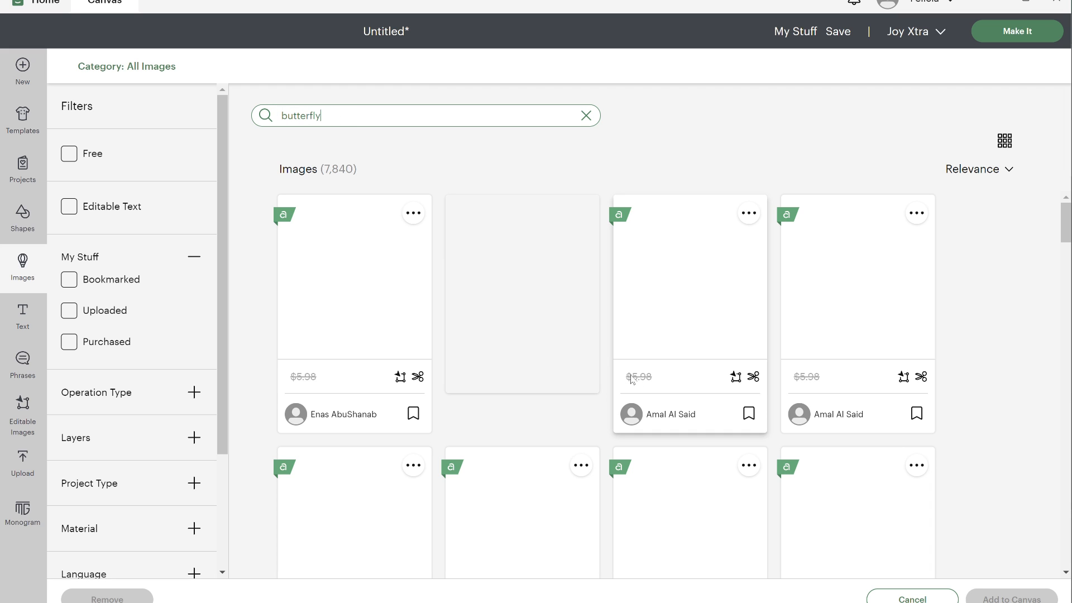
scroll(616, 378, "down", 5)
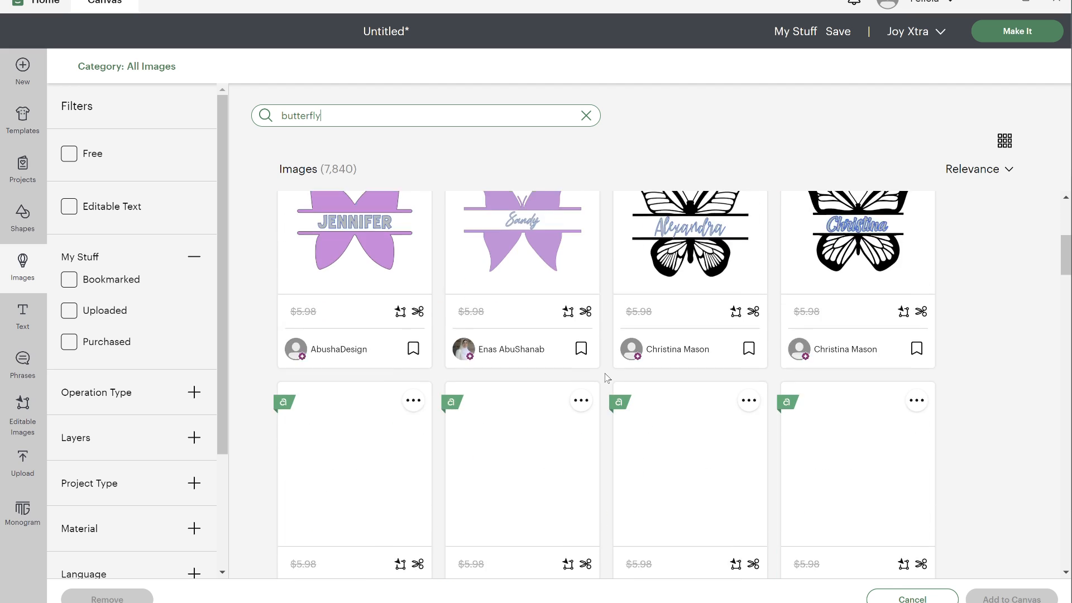
scroll(646, 413, "down", 15)
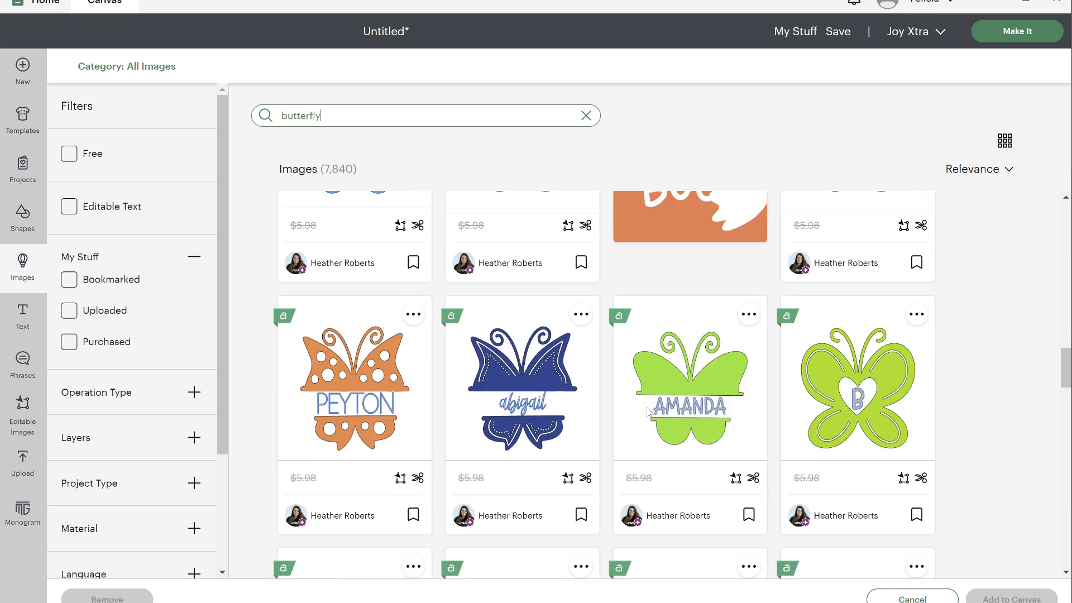
scroll(648, 412, "down", 15)
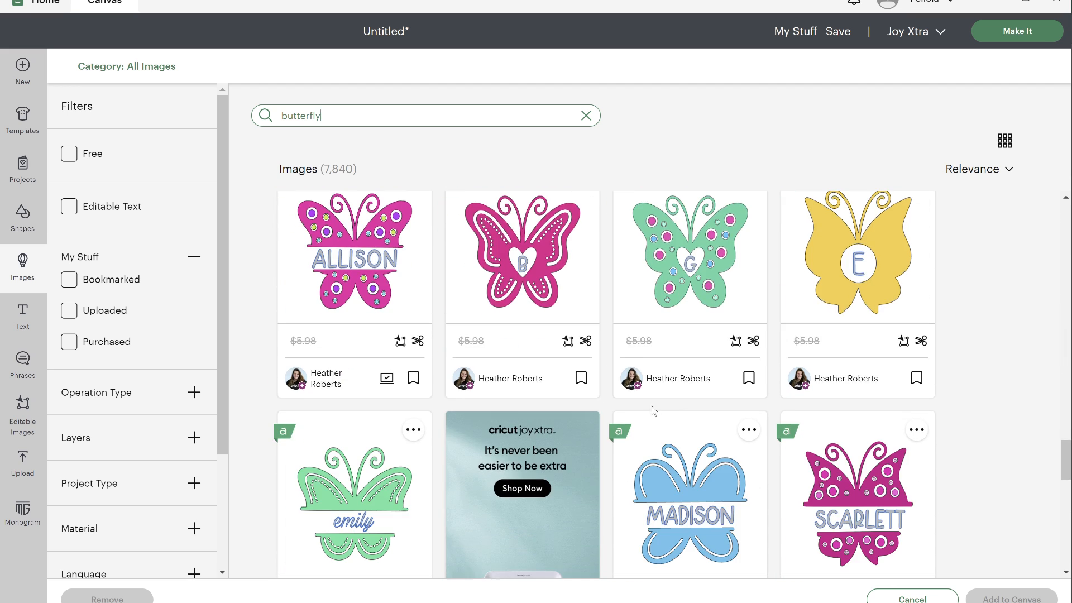
scroll(659, 411, "down", 12)
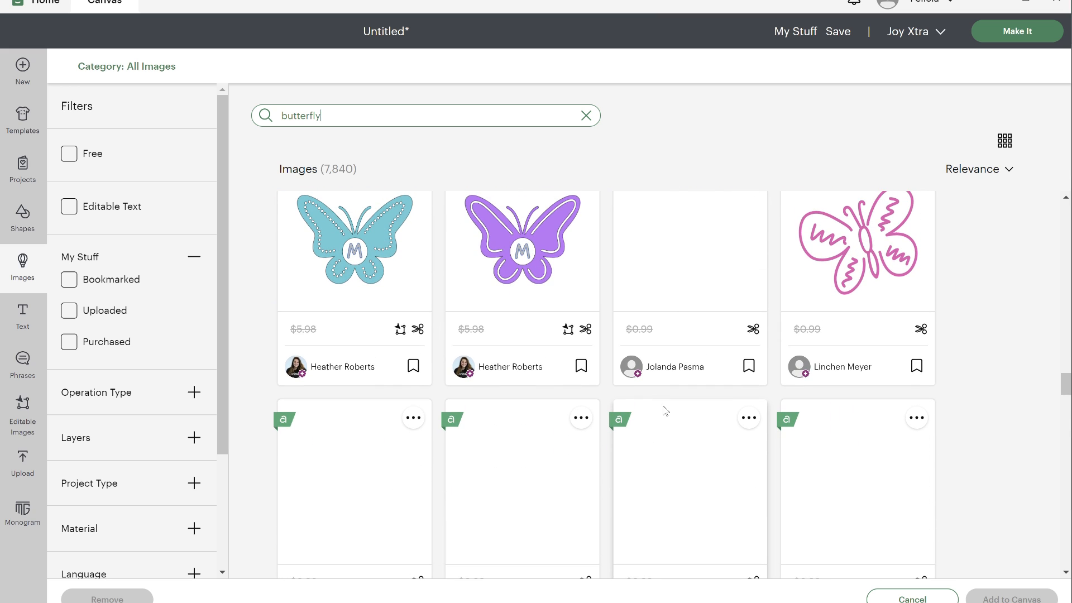
scroll(665, 411, "down", 15)
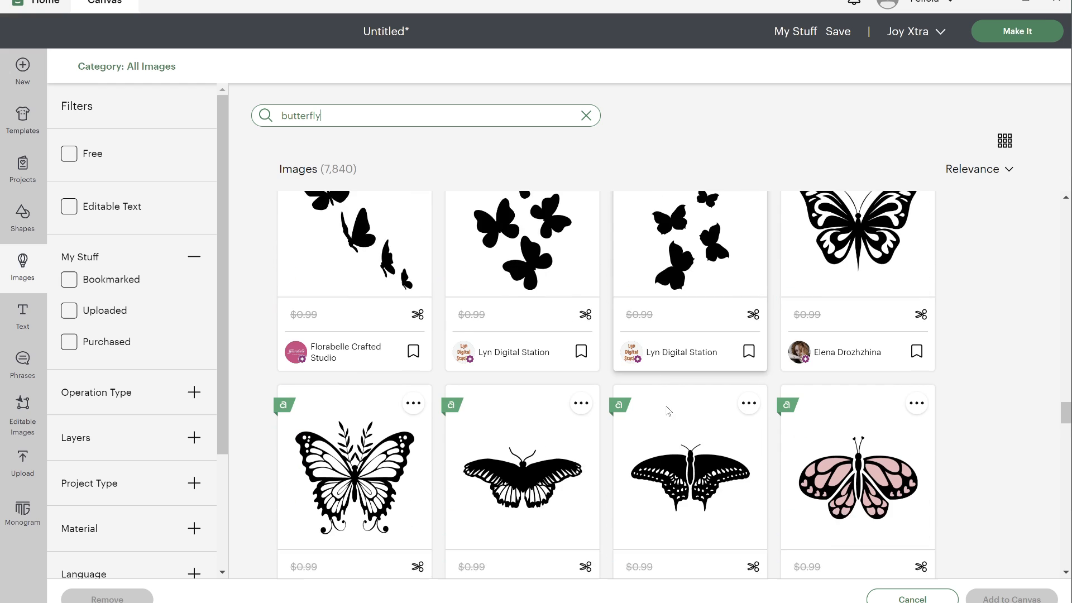
scroll(669, 411, "down", 12)
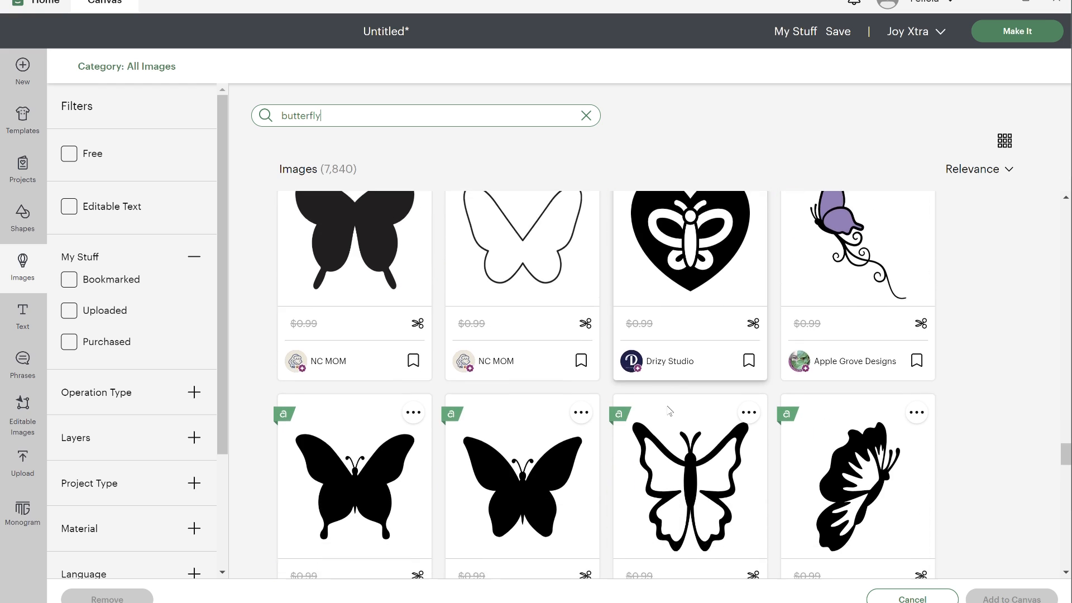
left_click(858, 412)
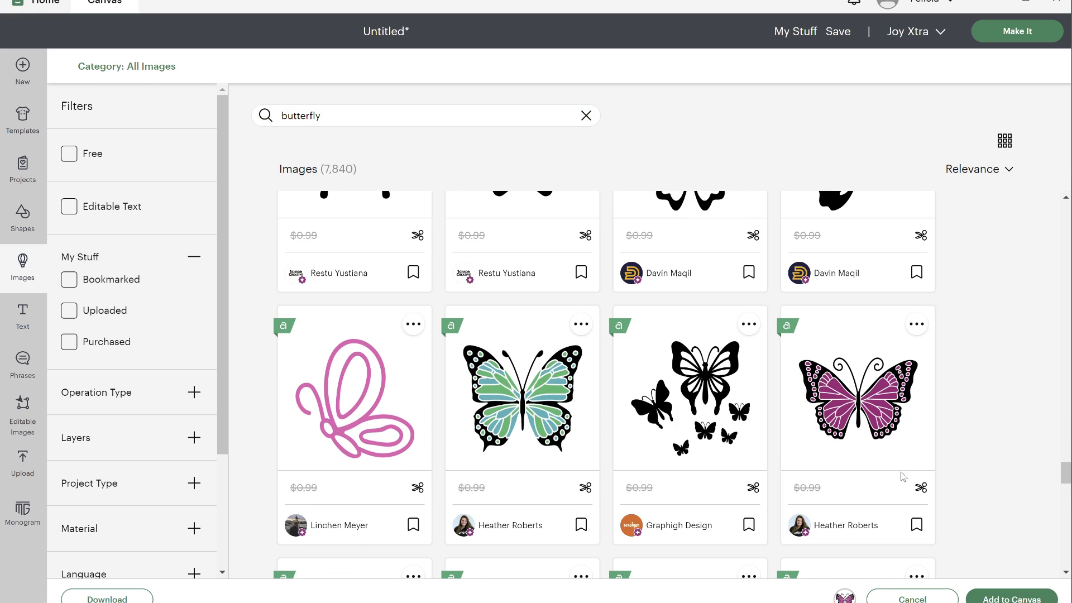
left_click(989, 599)
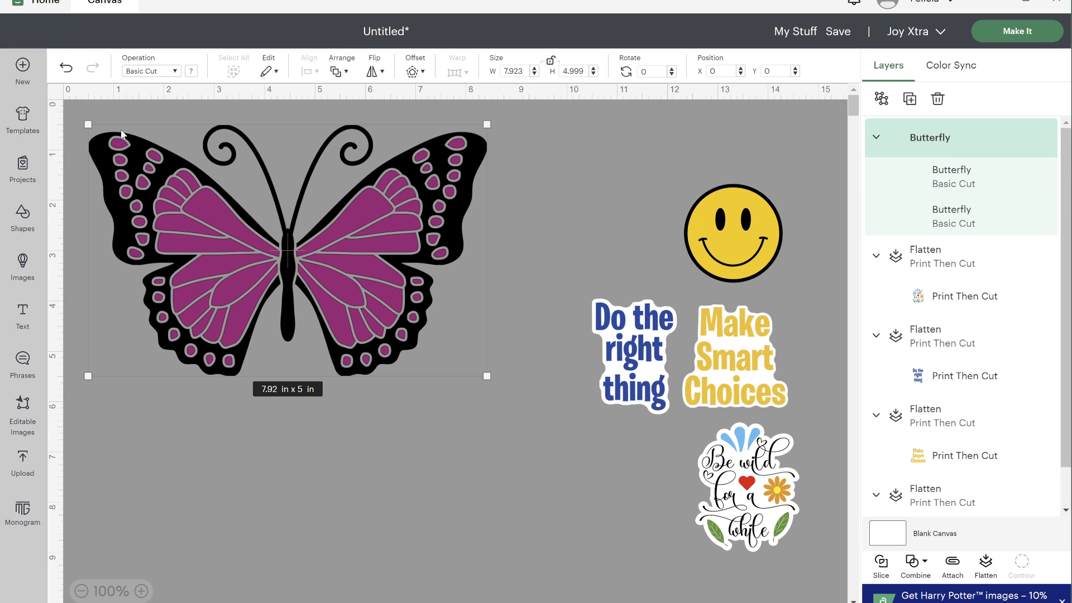
left_click_drag(99, 134, 430, 397)
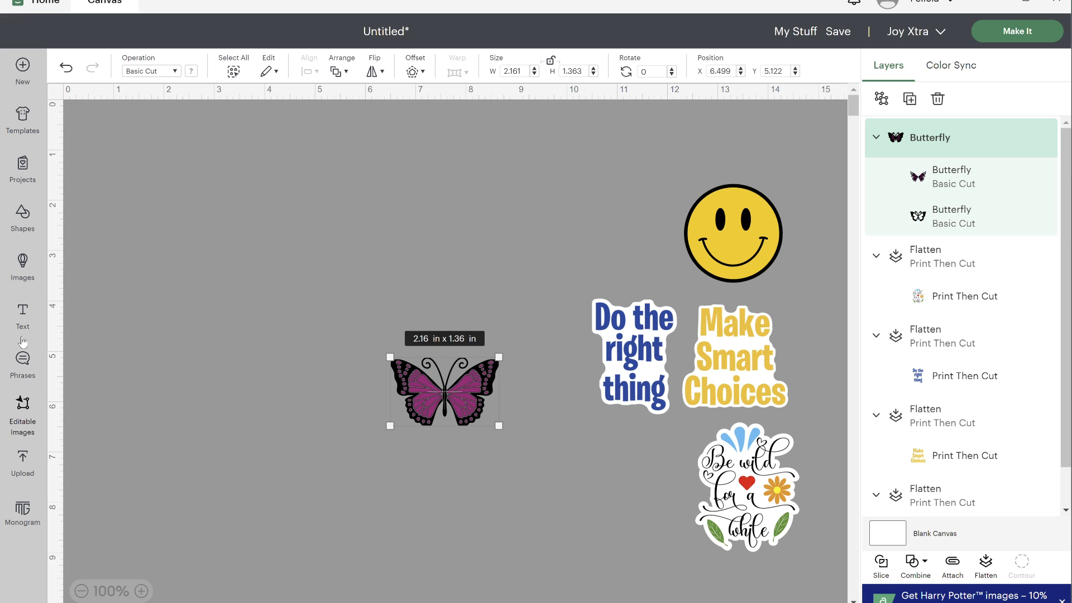
- Add a text object reading "Be your own kind of", with "kind of" on a second line
left_click(23, 312)
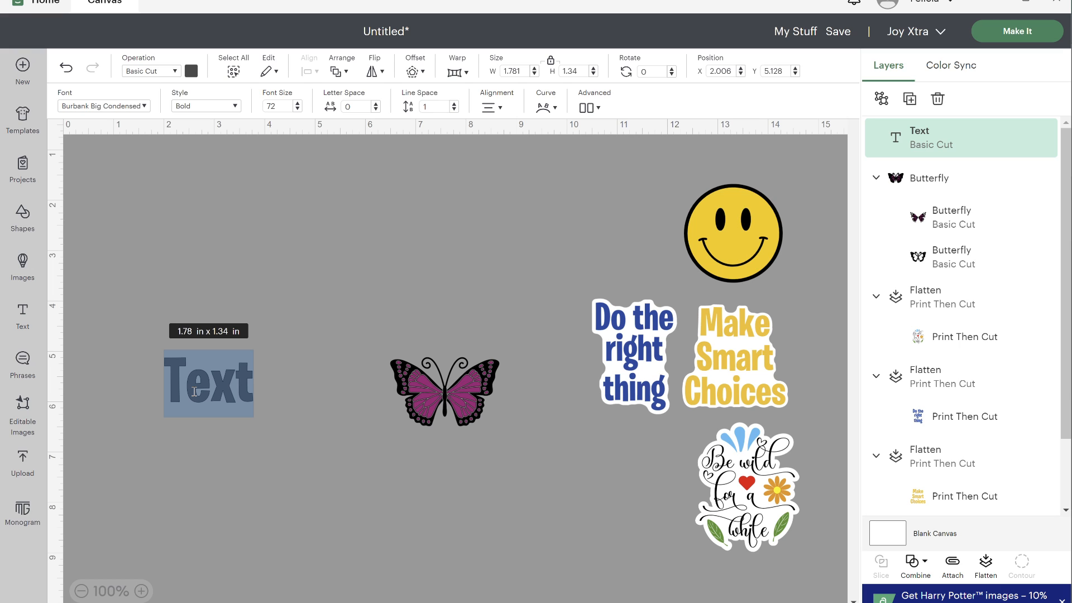
type("Be your own")
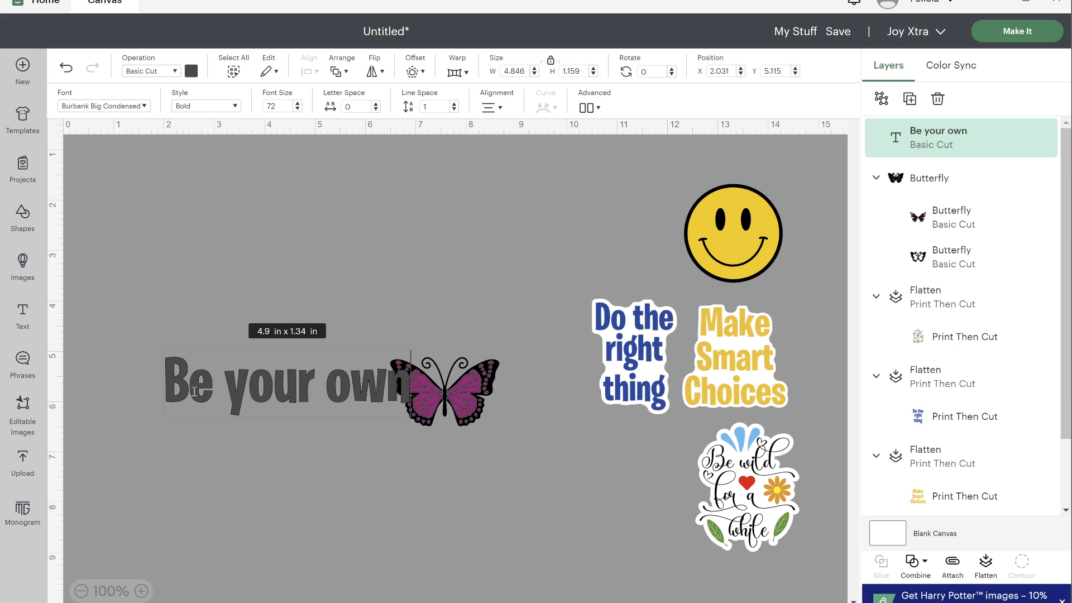
key("Return")
type("kid")
key("BackSpace")
type("nd of")
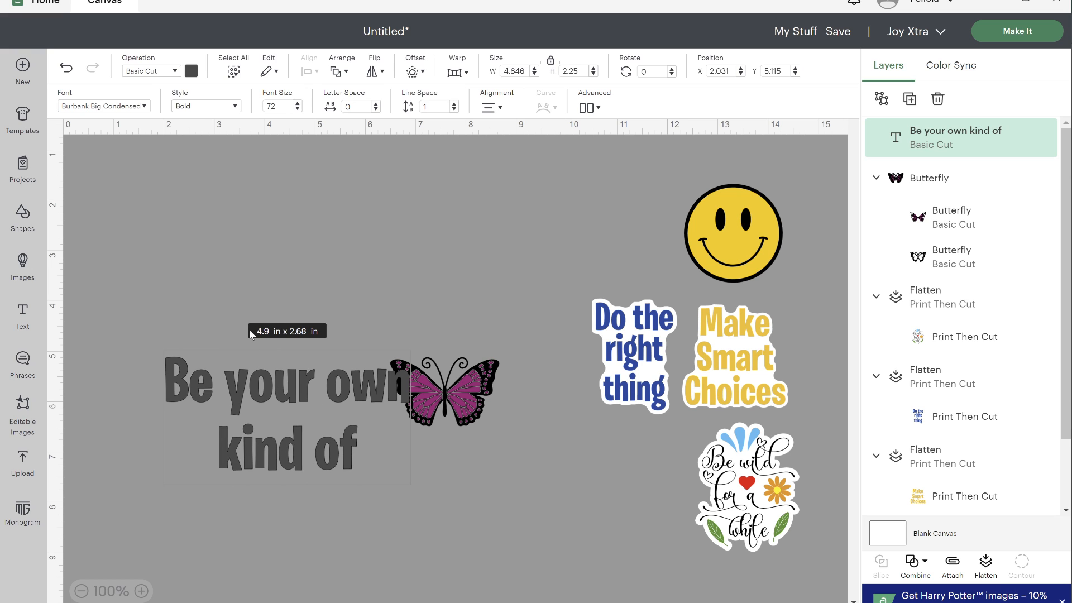
- Shrink the "Be your own kind of" text to about 2.01 by 0.93 in beside the butterfly and colour it black
left_click_drag(298, 370, 289, 351)
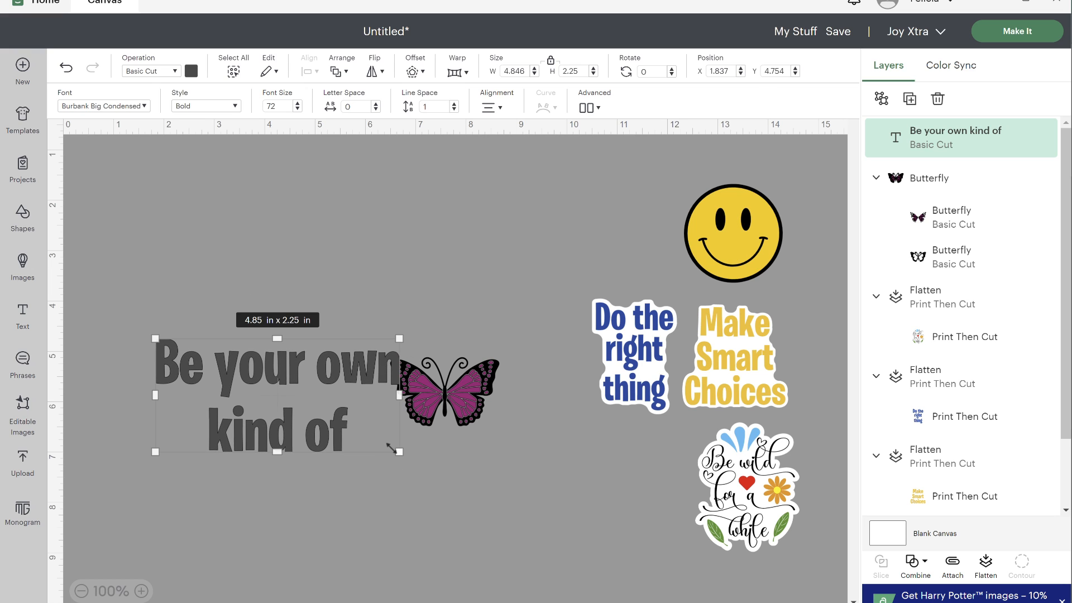
left_click_drag(354, 425, 366, 400)
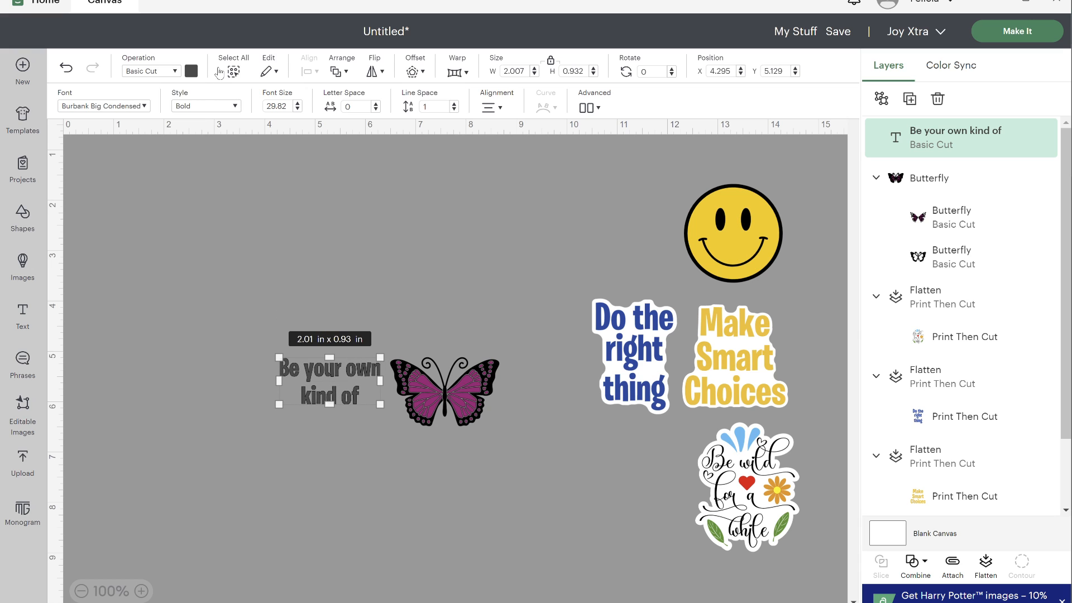
left_click(191, 72)
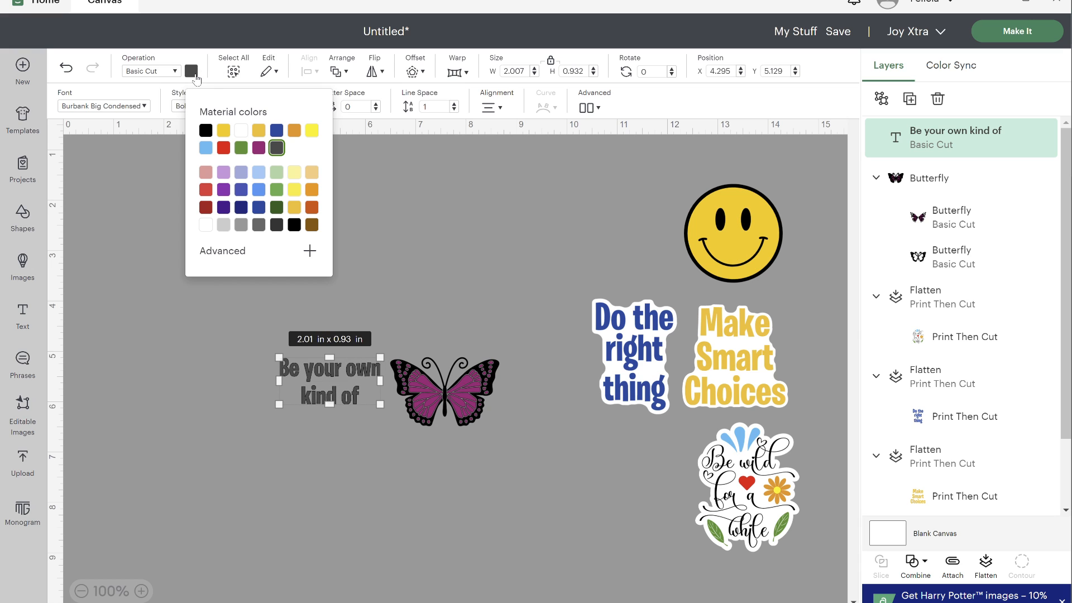
left_click(206, 131)
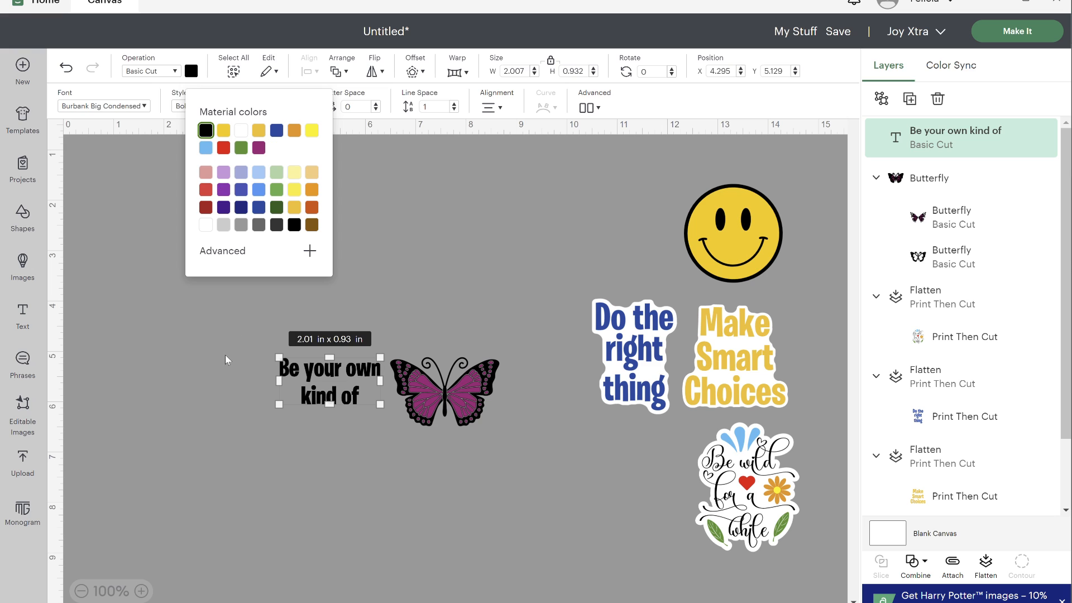
- Add a separate text object "beaufitul" below the phrase and set it in the hey butterfly font
left_click(23, 321)
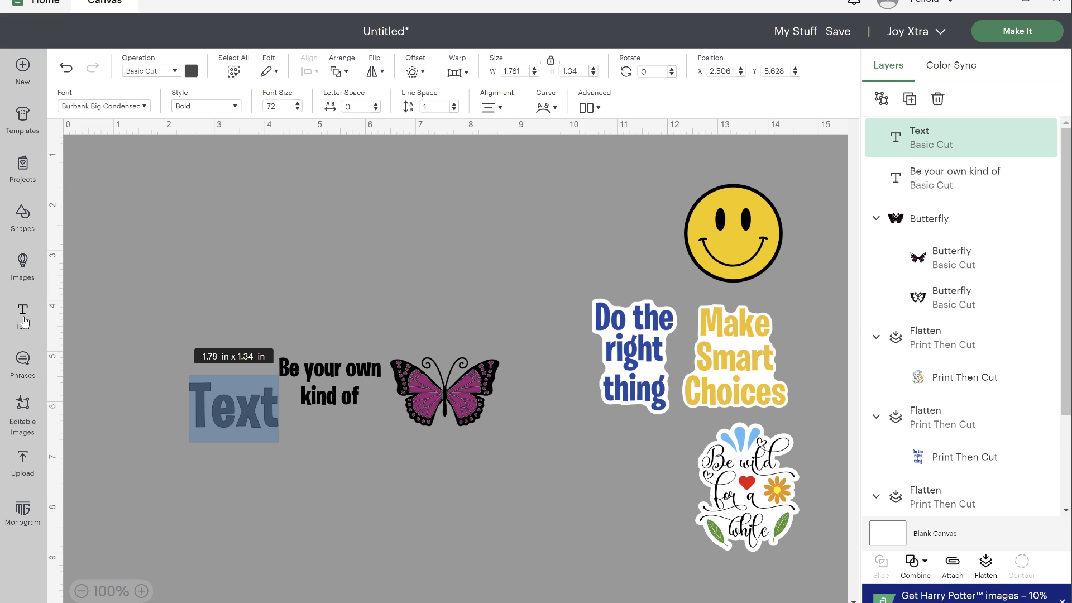
type("beauf")
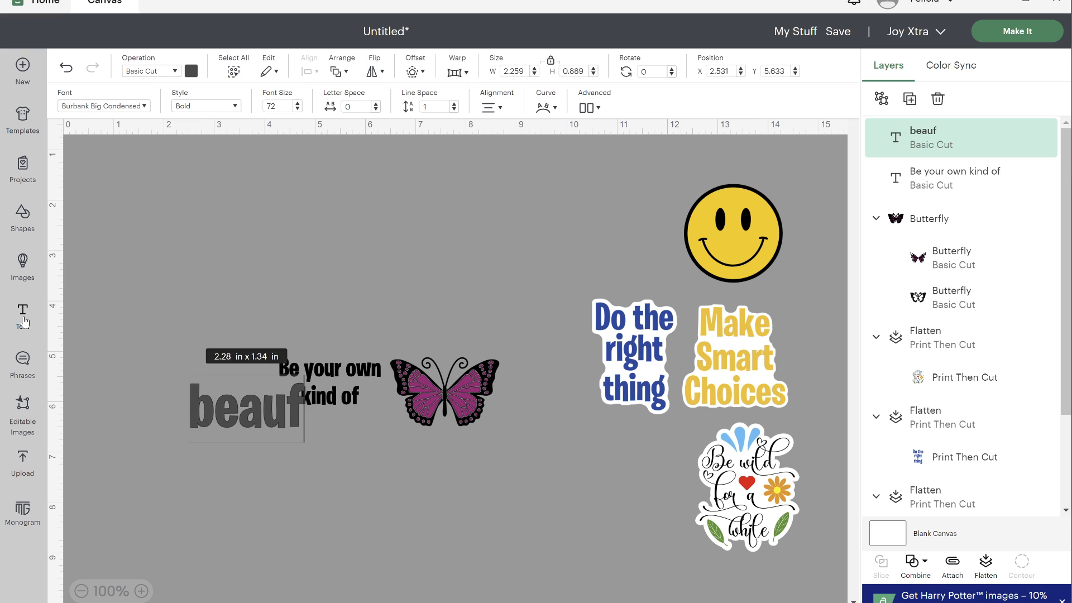
type("itul")
left_click(187, 477)
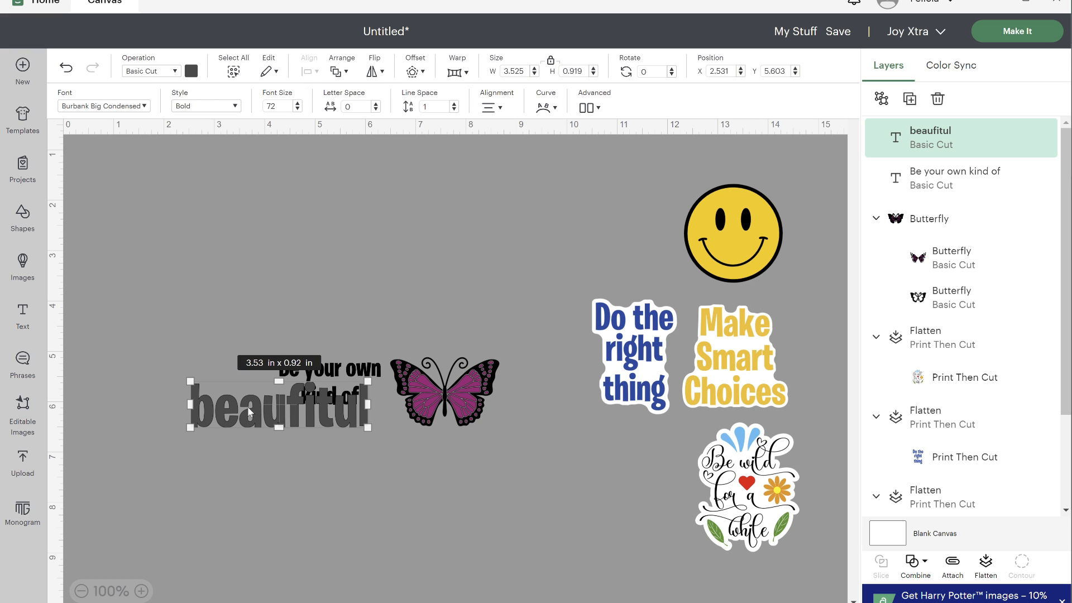
left_click_drag(250, 420, 288, 450)
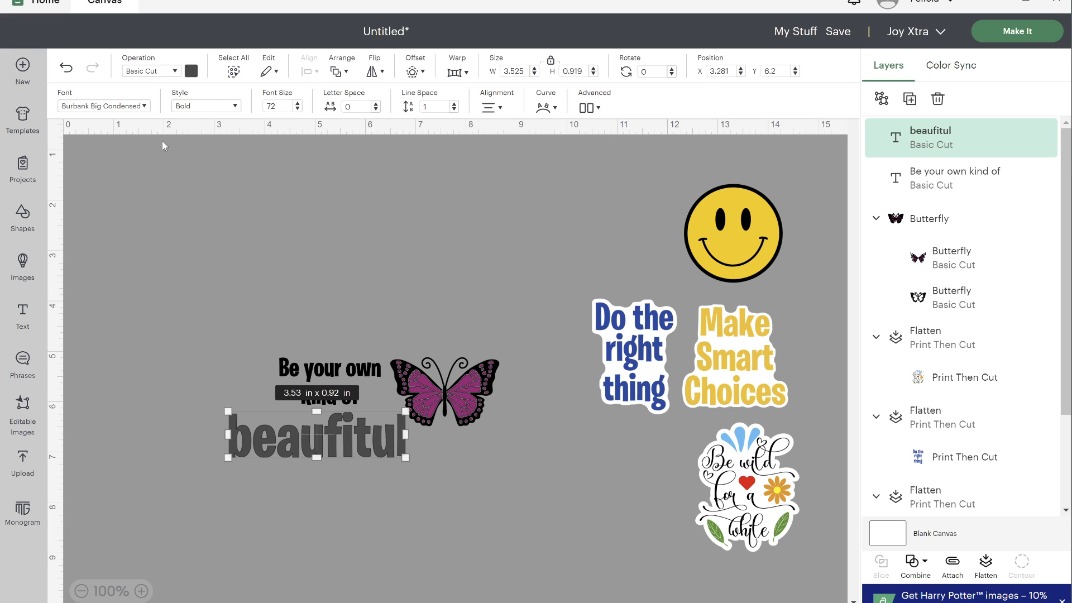
left_click(144, 106)
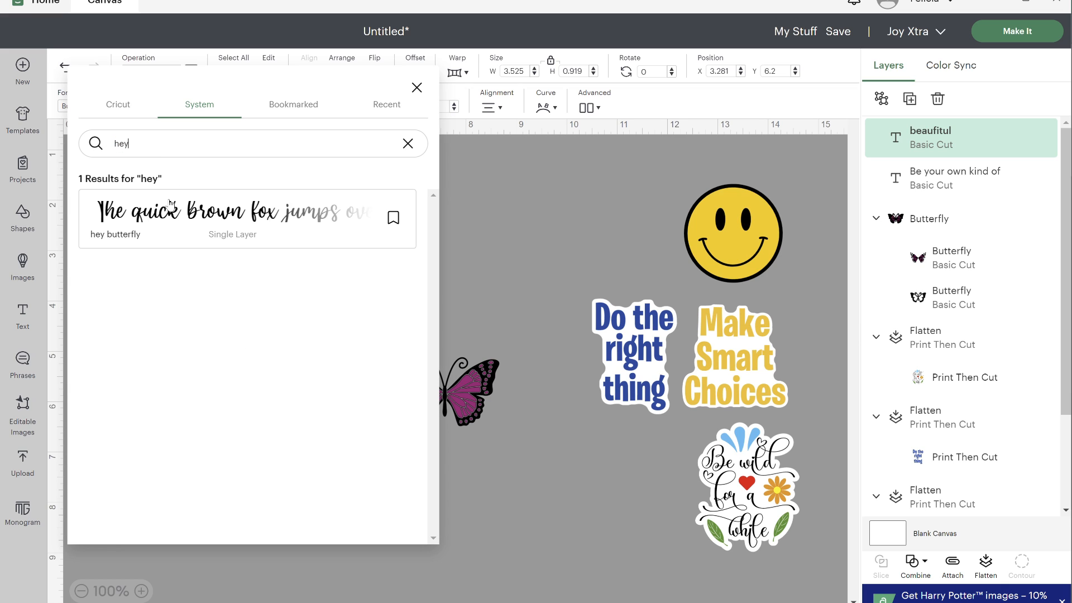
left_click(164, 217)
left_click(487, 471)
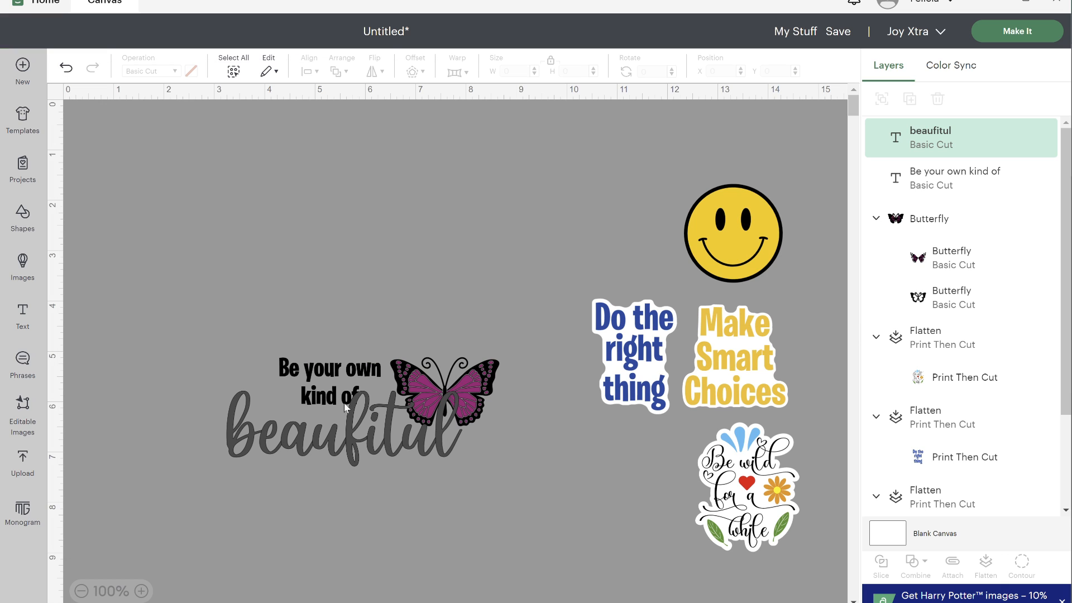
- Fit the "beaufitul" text under the phrase at about 2.22 by 0.71 in and colour it the butterfly's magenta
left_click(351, 435)
left_click_drag(410, 448, 351, 432)
left_click(191, 73)
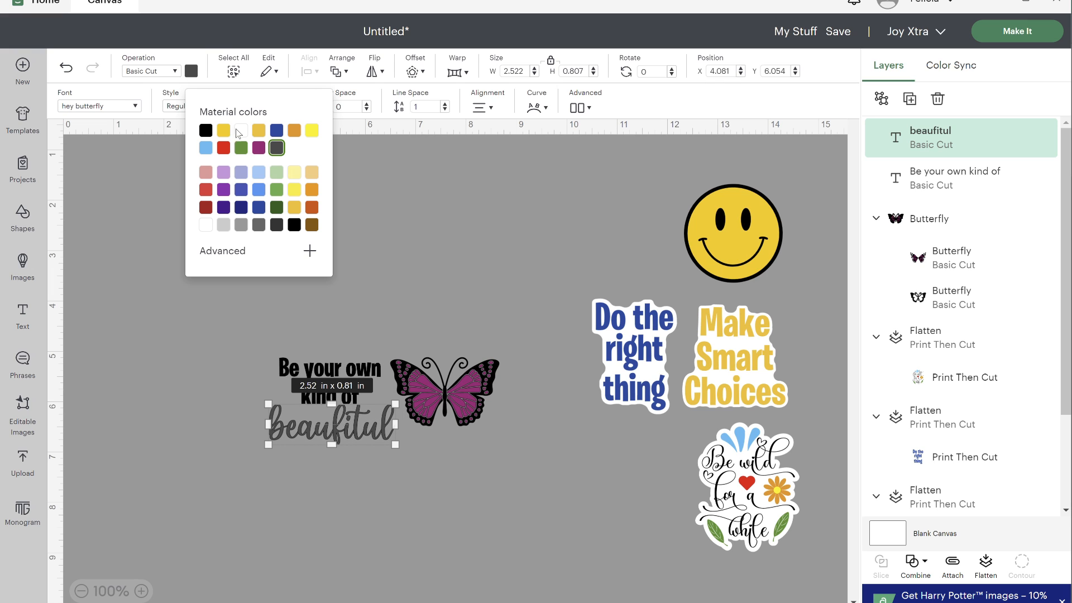
left_click(258, 149)
left_click_drag(391, 442, 381, 440)
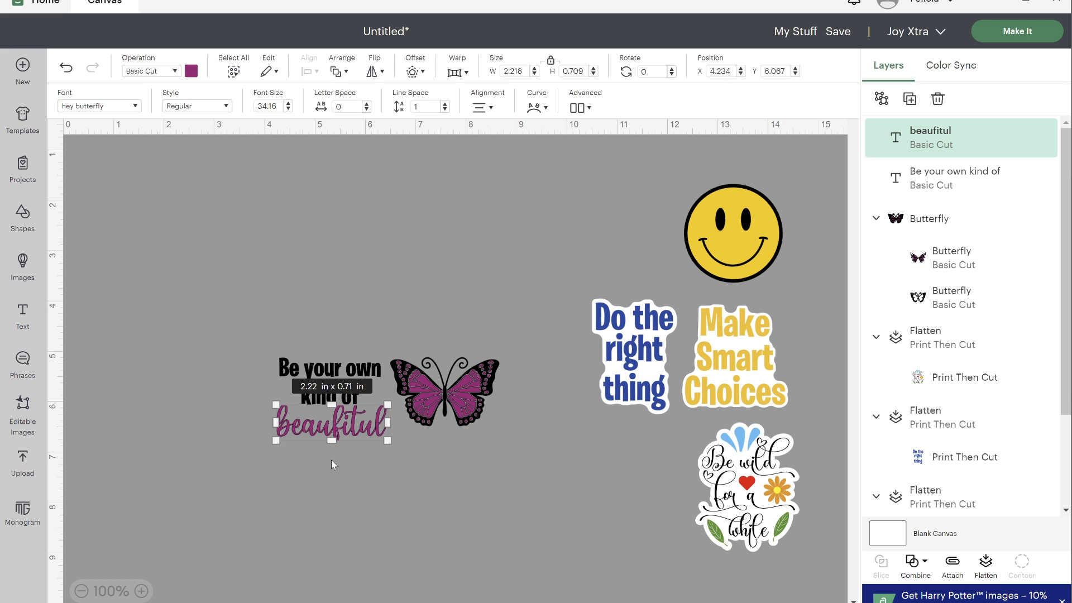
- Center the two text objects horizontally with each other and fit the slightly reduced butterfly snugly against their right side
left_click(306, 472)
left_click_drag(306, 471, 332, 330)
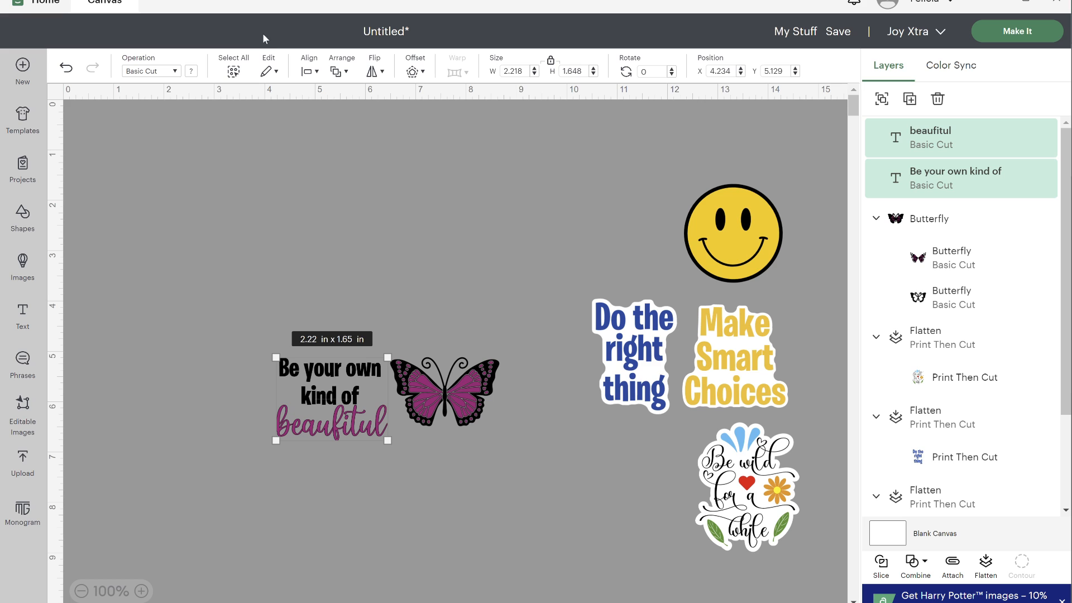
left_click(308, 73)
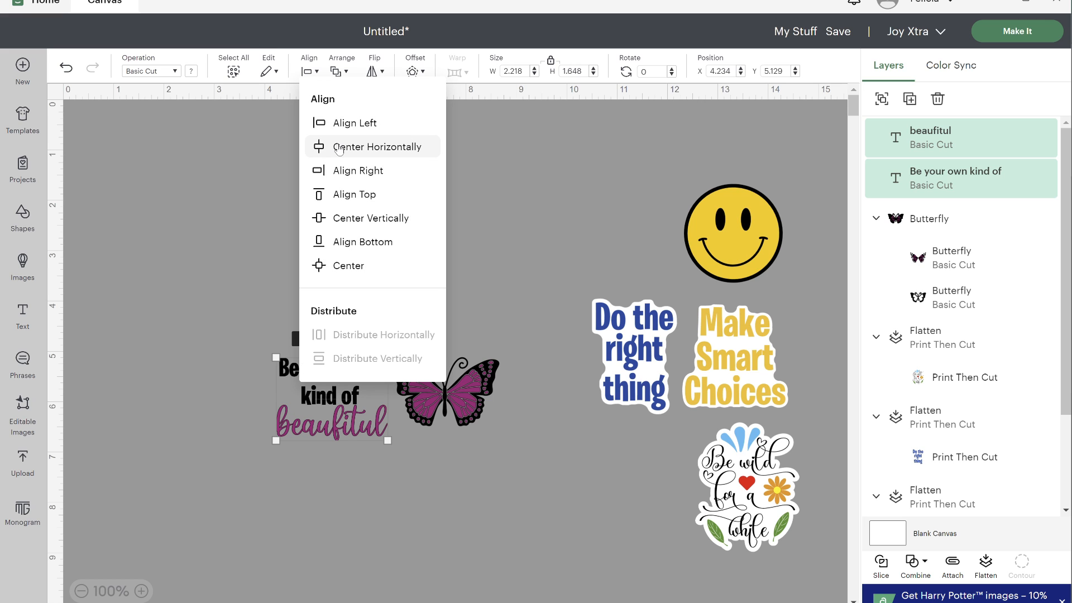
left_click(339, 147)
left_click(364, 480)
mouse_move(484, 422)
left_mouse_down()
mouse_move(479, 436)
mouse_move(494, 441)
mouse_move(474, 429)
left_mouse_up()
left_click_drag(438, 417, 428, 430)
- Create a welded, rounded-corner offset about 4.52 by 2.26 in around both text objects and the butterfly
left_click_drag(492, 478, 216, 344)
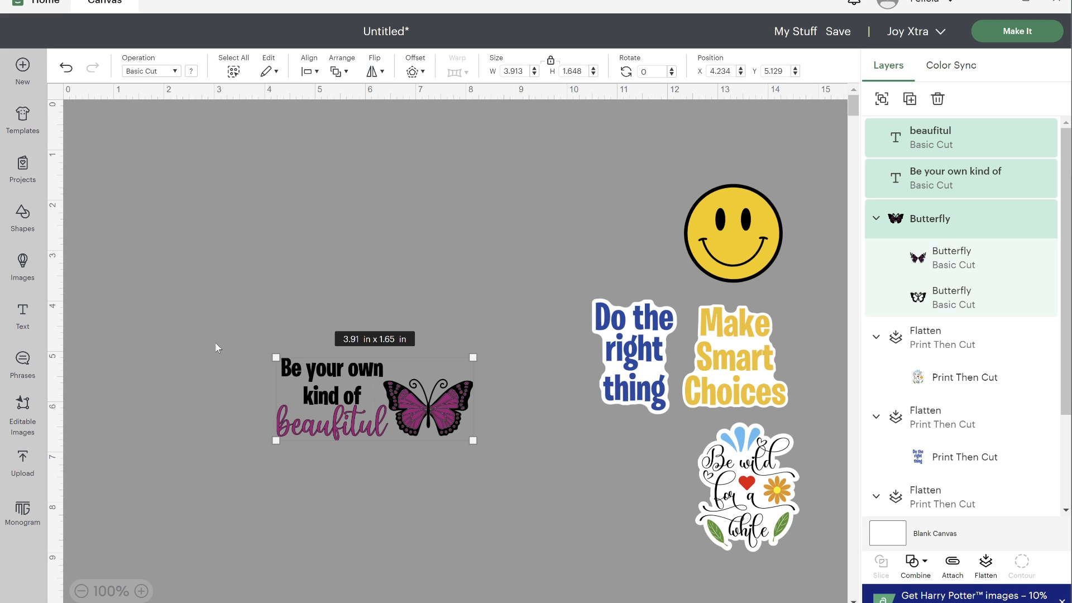
left_click(413, 72)
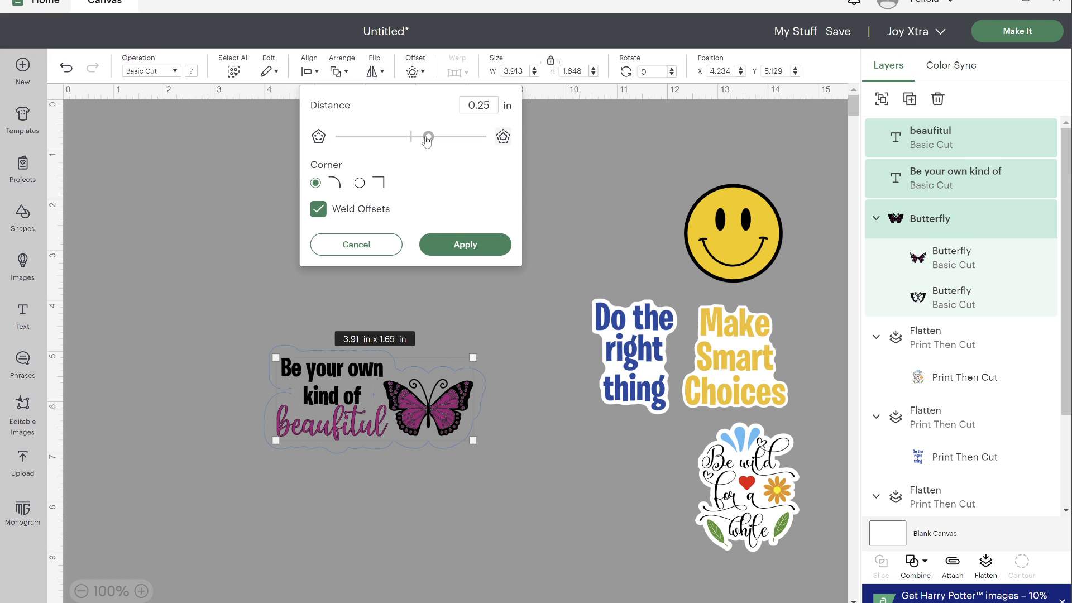
left_click_drag(428, 136, 420, 137)
left_click_drag(417, 138, 421, 138)
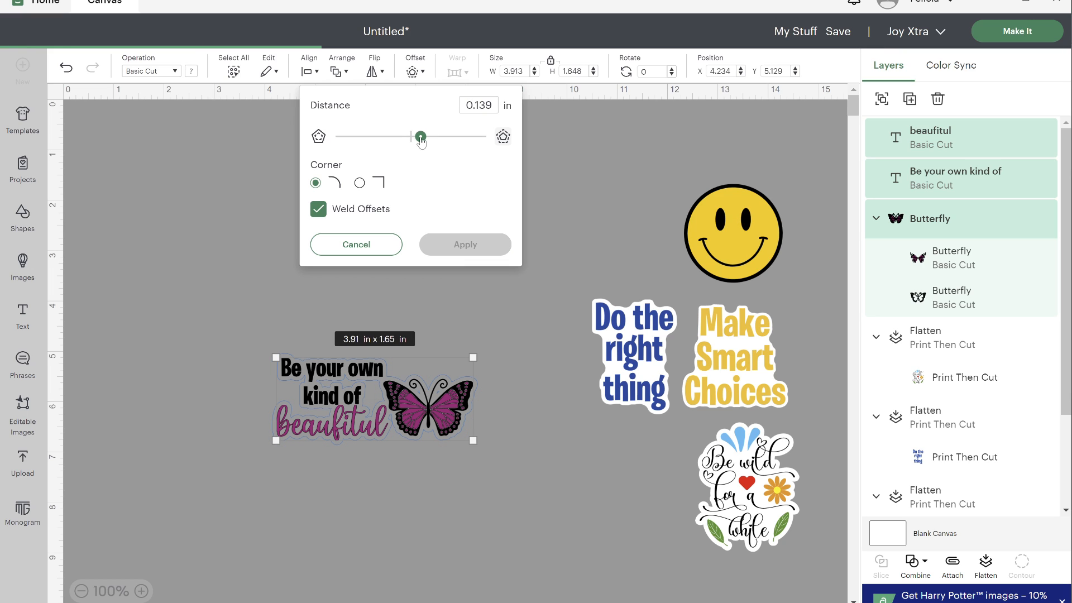
left_click_drag(421, 139, 425, 141)
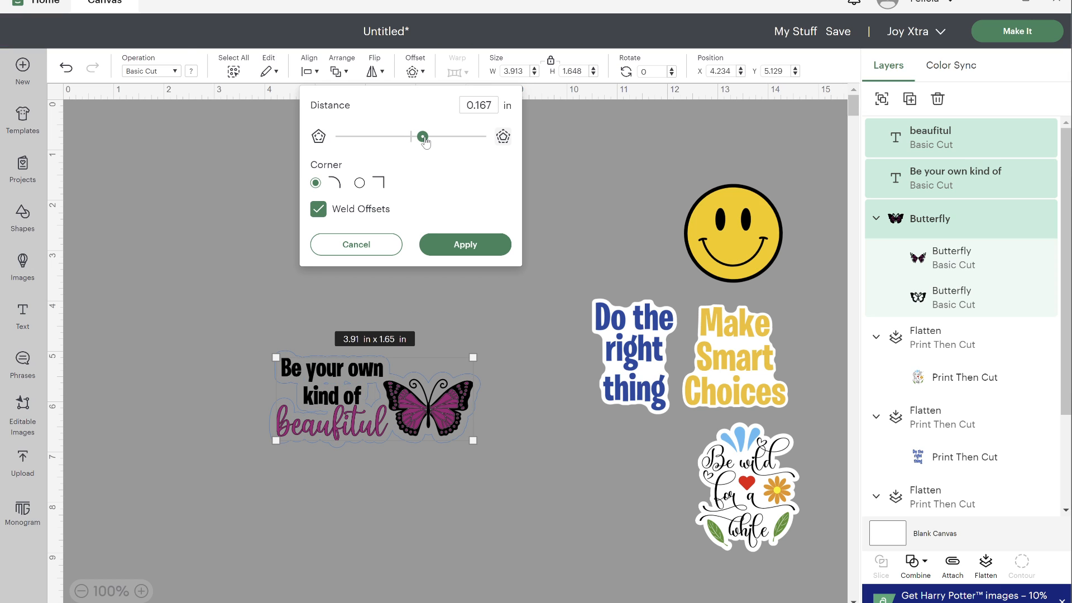
left_click_drag(425, 141, 443, 145)
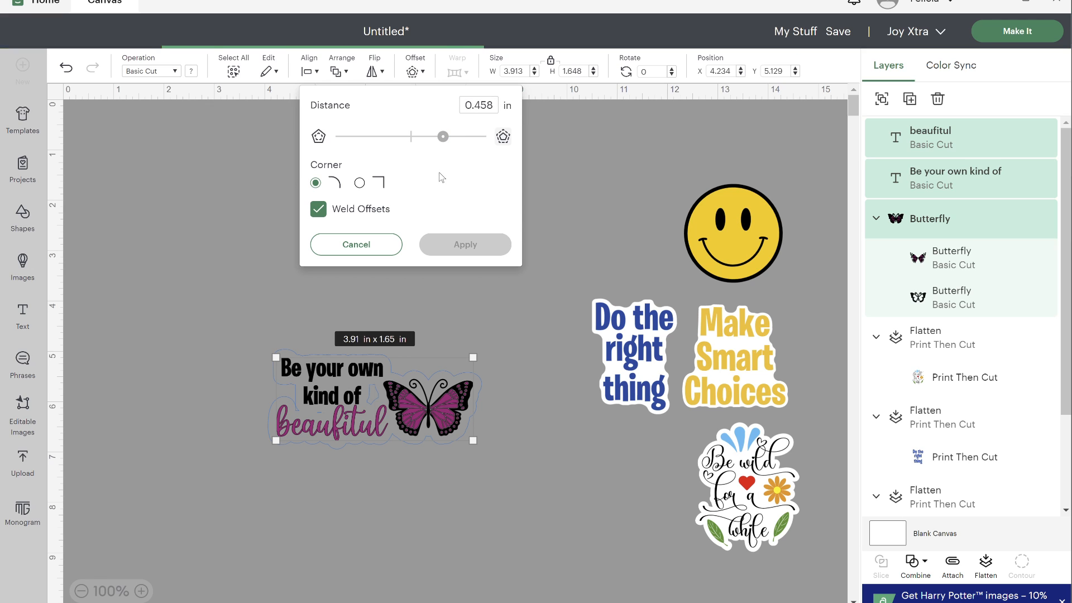
left_click(465, 244)
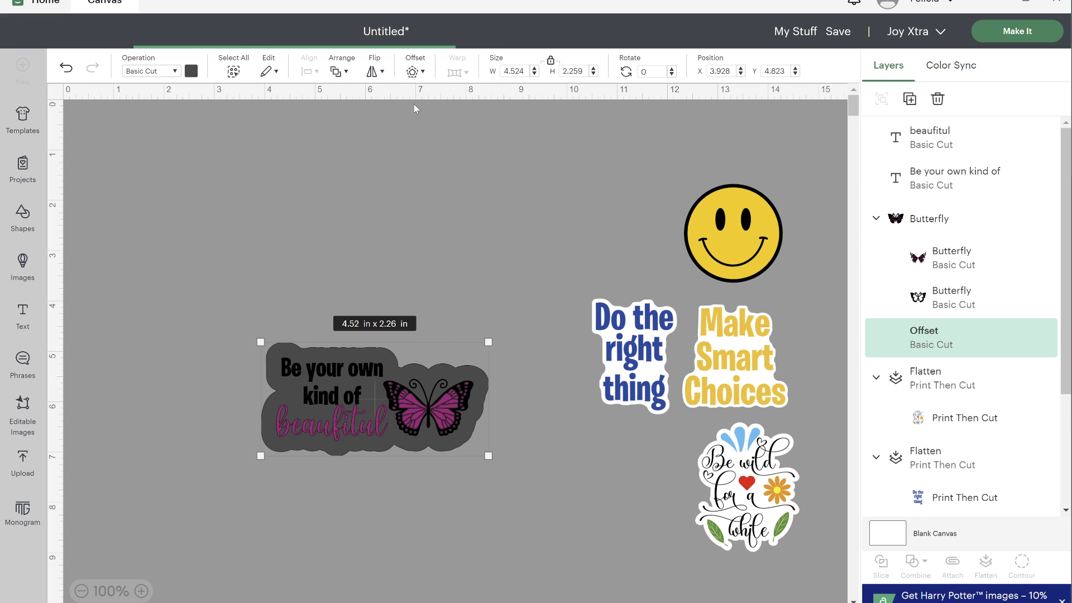
- Create an inward offset at a distance of -0.181 in from the large phrase offset and colour it white
left_click(418, 61)
left_click_drag(429, 143, 399, 147)
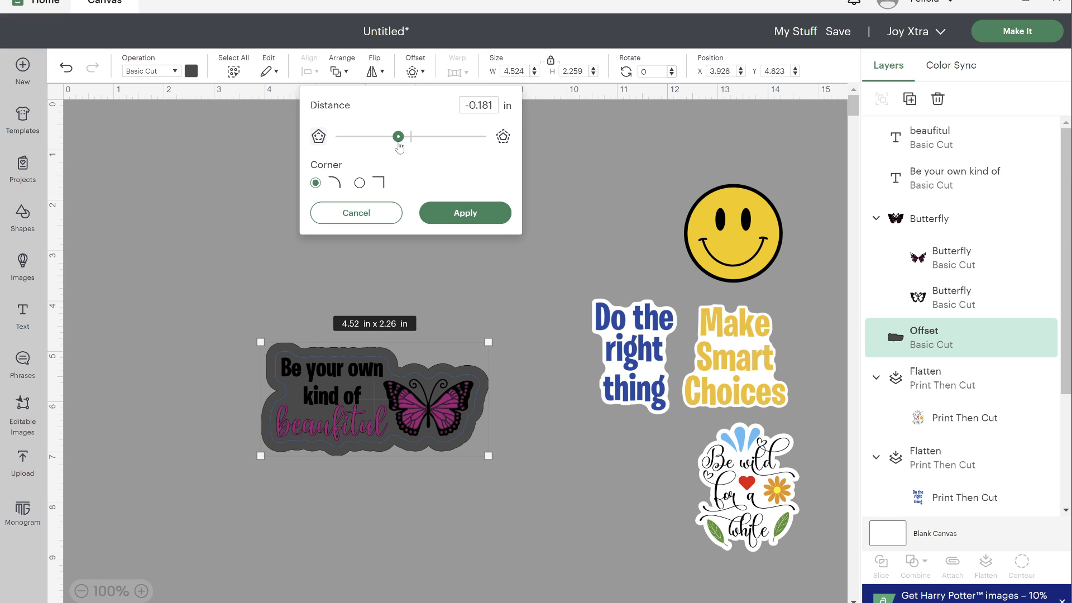
left_click(483, 215)
left_click(190, 72)
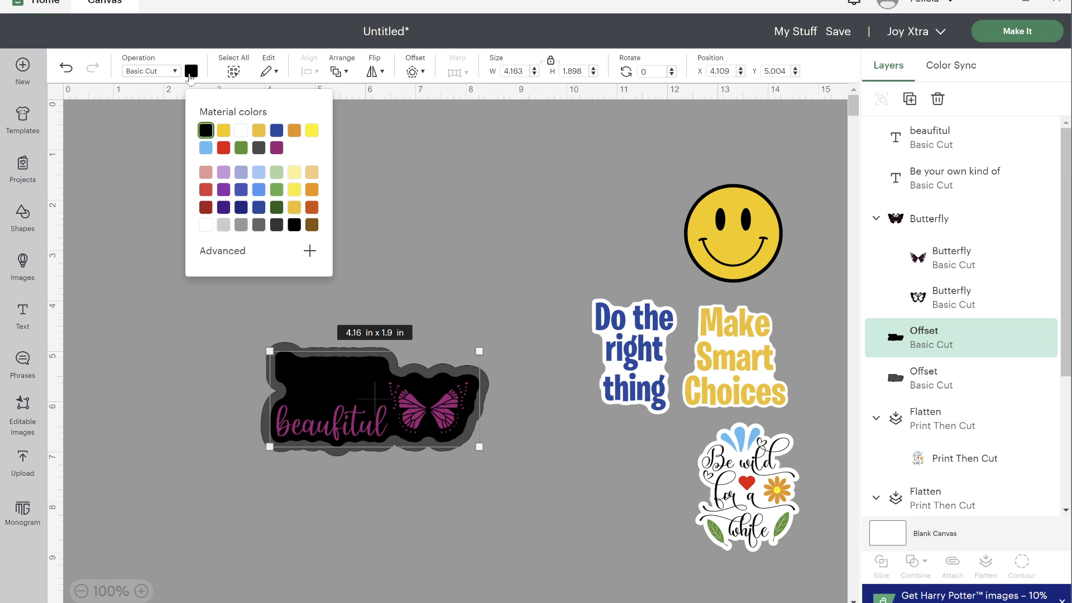
left_click(242, 132)
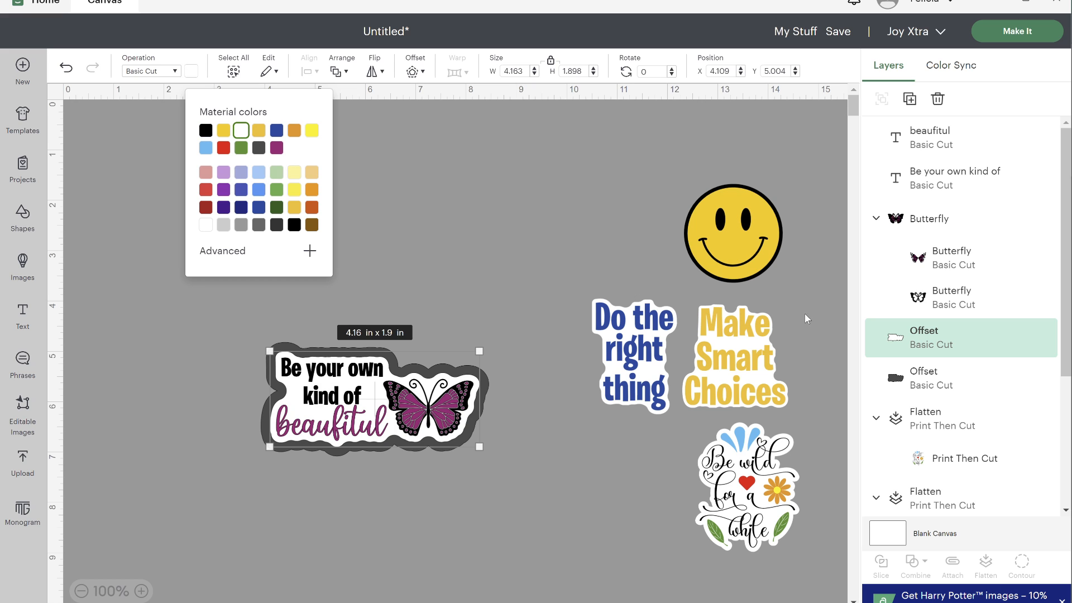
- Delete the larger dark offset and flatten the two text objects, the butterfly and the white offset into one print-then-cut sticker
left_click(895, 380)
right_click(894, 379)
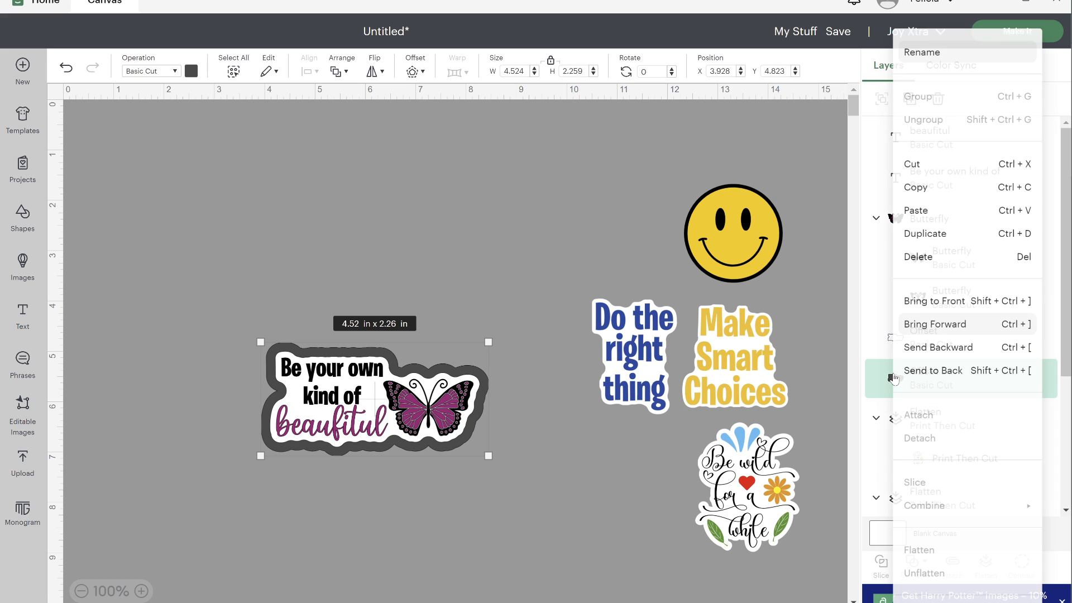
left_click(924, 247)
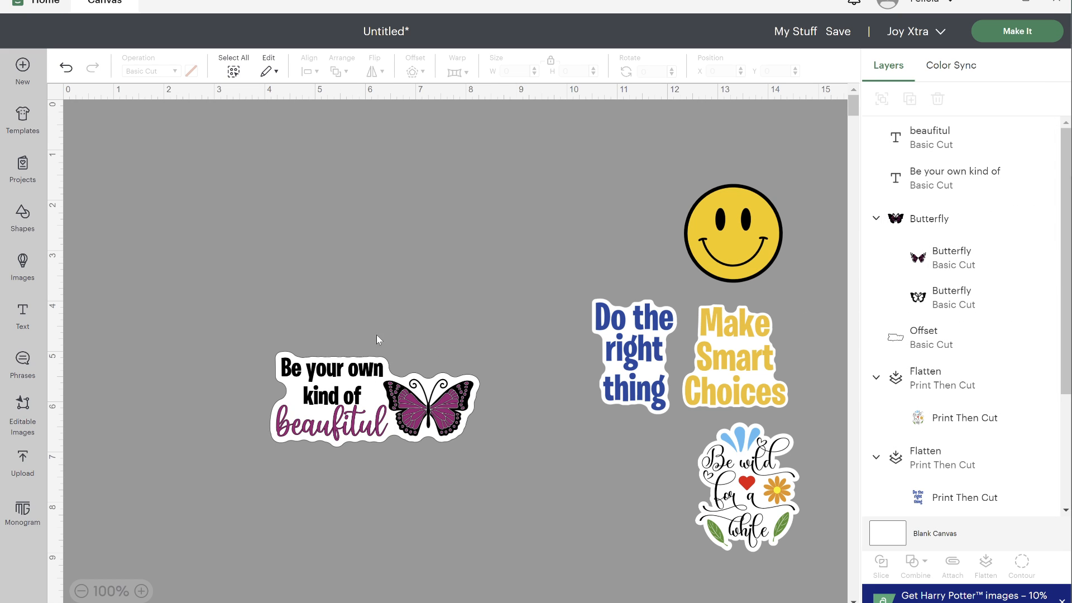
left_click_drag(228, 318, 481, 472)
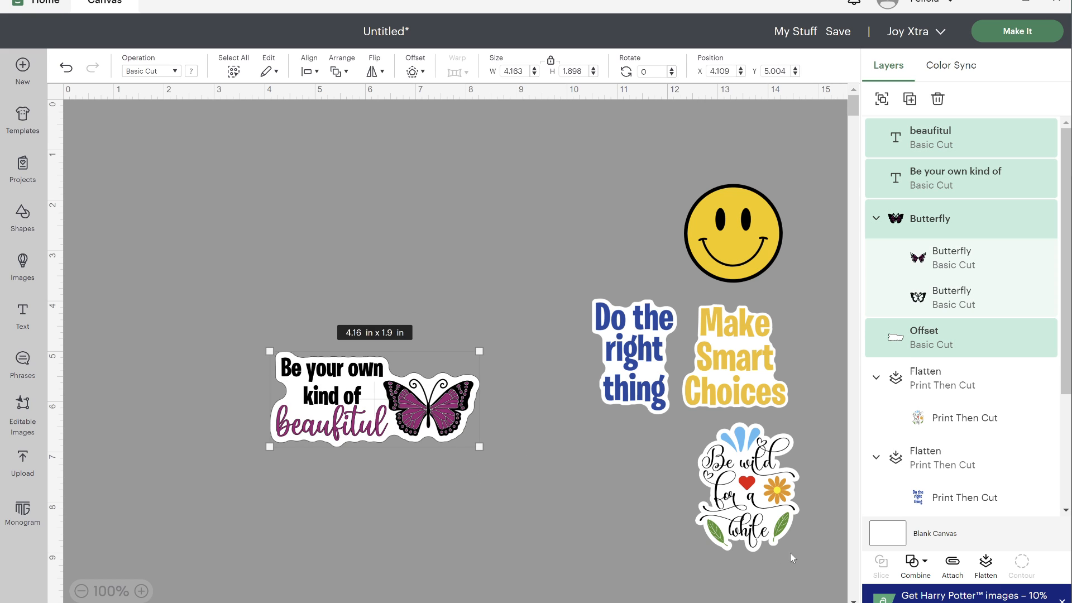
left_click(988, 565)
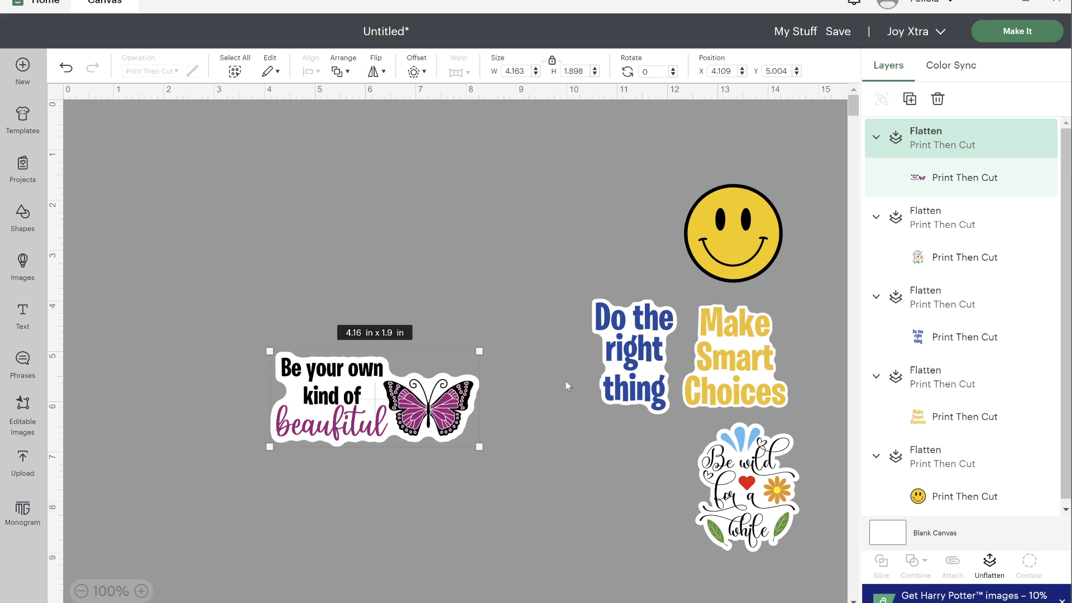
- Shrink the butterfly sticker to about 3.1 by 1.41 in and slightly reduce and reposition the "Do the right thing" and "Make Smart Choices" stickers
left_click_drag(450, 440, 431, 299)
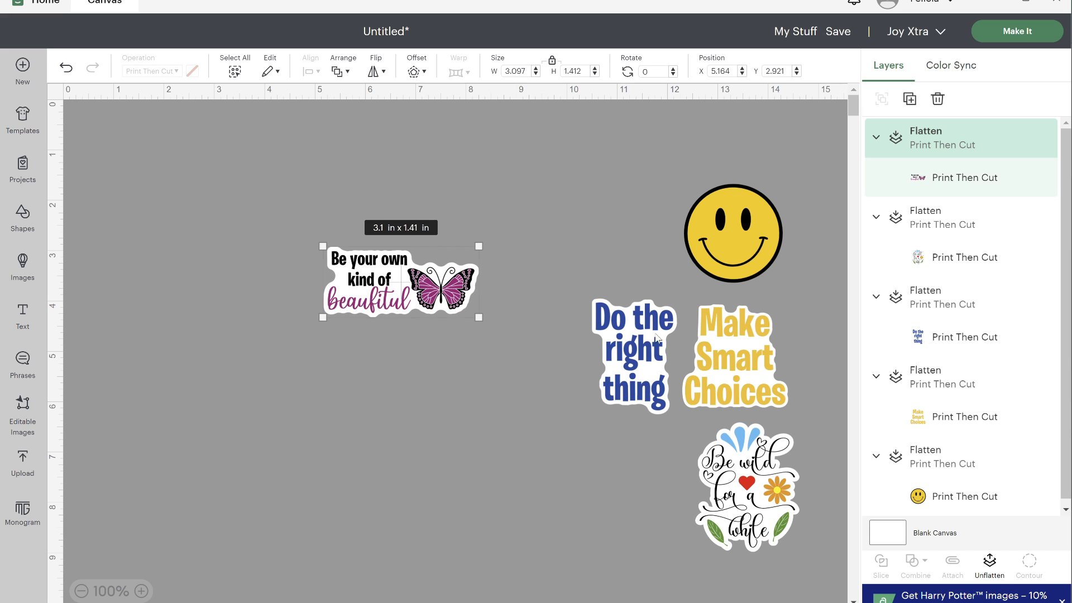
left_click_drag(633, 380, 565, 339)
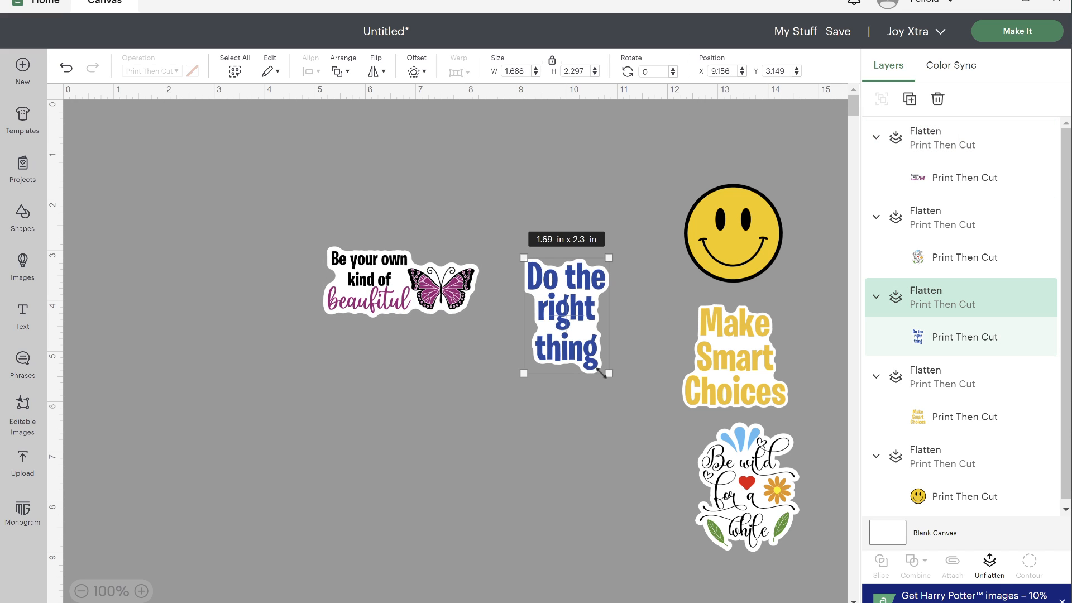
left_click_drag(604, 371, 600, 364)
left_click(779, 396)
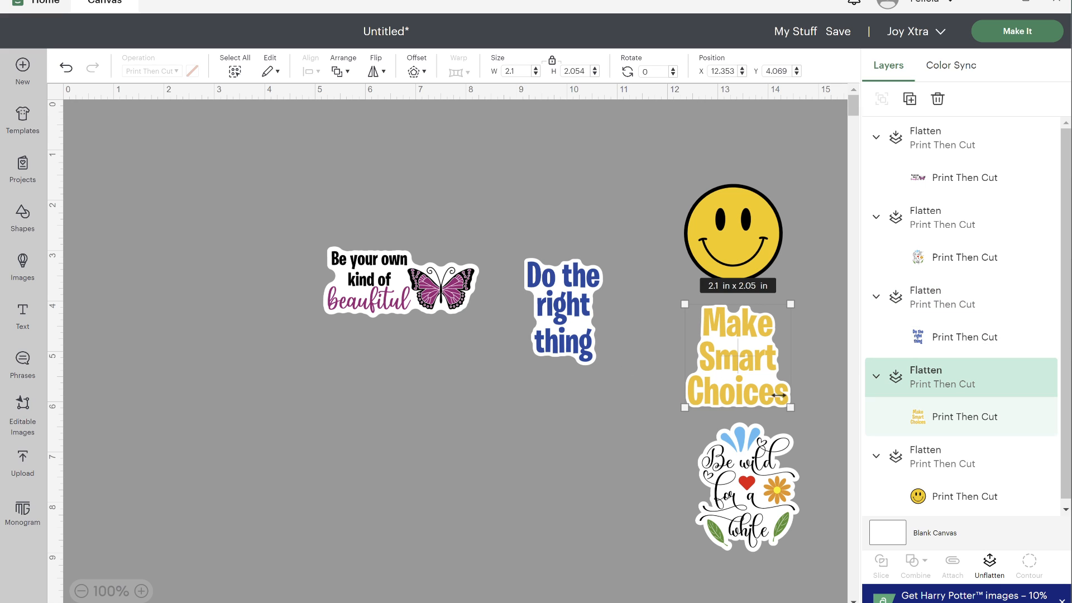
left_click_drag(791, 408, 701, 370)
- Reduce the smiley face to about 1.82 by 1.82 in and the "Be wild for a while" sticker to about 1.8 by 2.24 in
left_click(737, 239)
left_click_drag(783, 282, 762, 314)
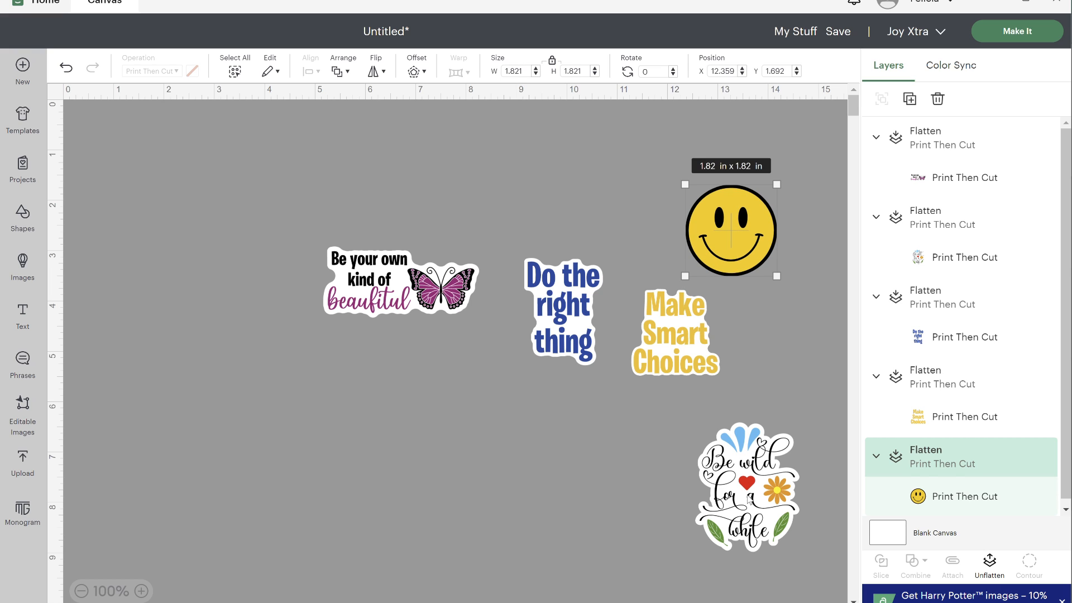
left_click(749, 495)
left_click_drag(787, 542, 781, 538)
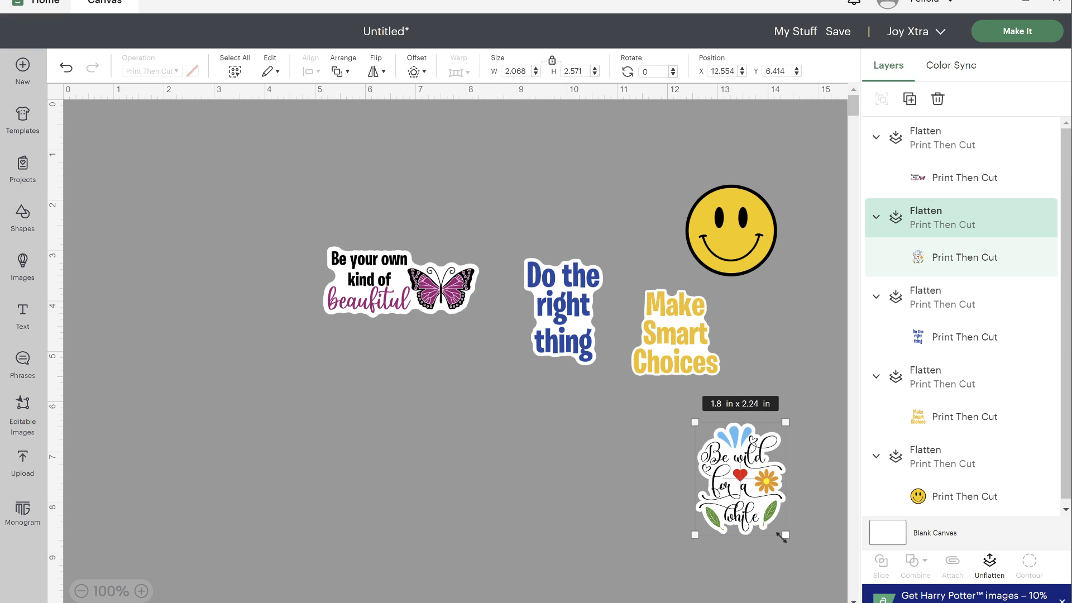
left_click(596, 441)
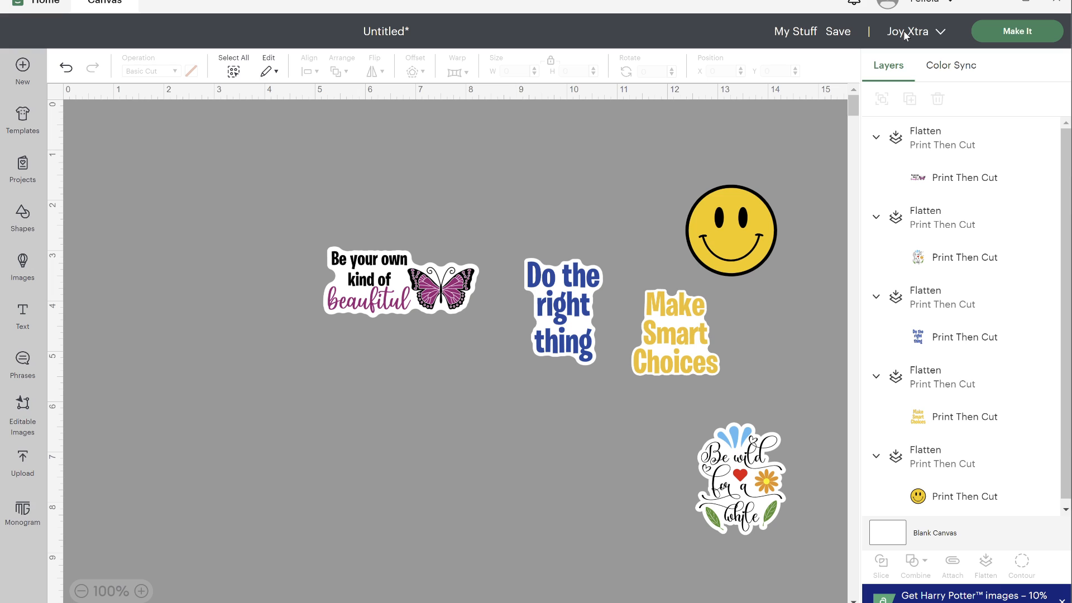
- Send the design to mat preparation, apply 2 project copies and continue to the make stage
left_click(1022, 37)
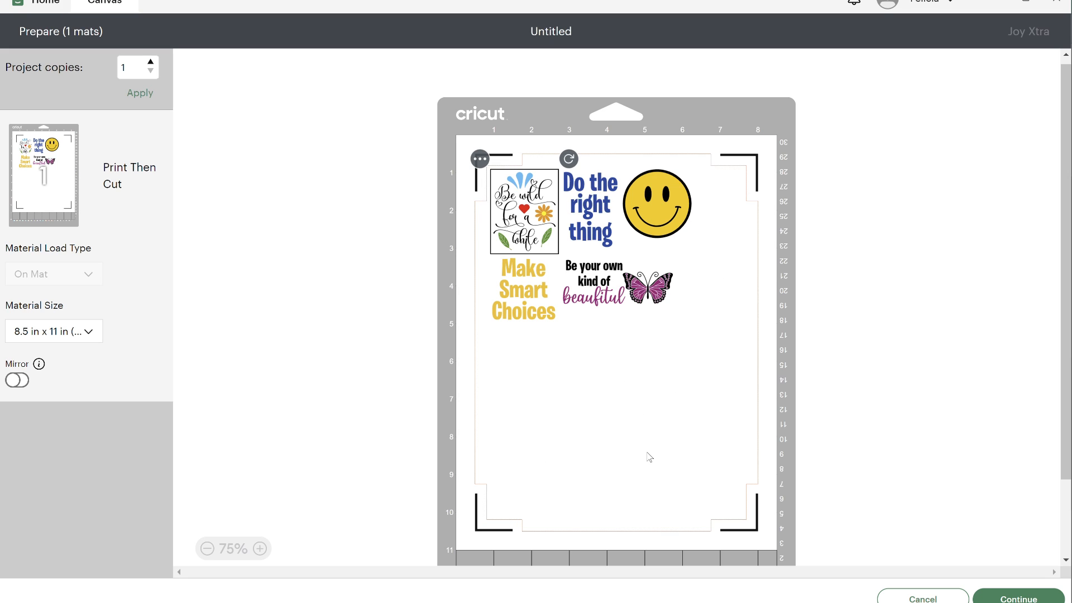
left_click(151, 63)
left_click(139, 95)
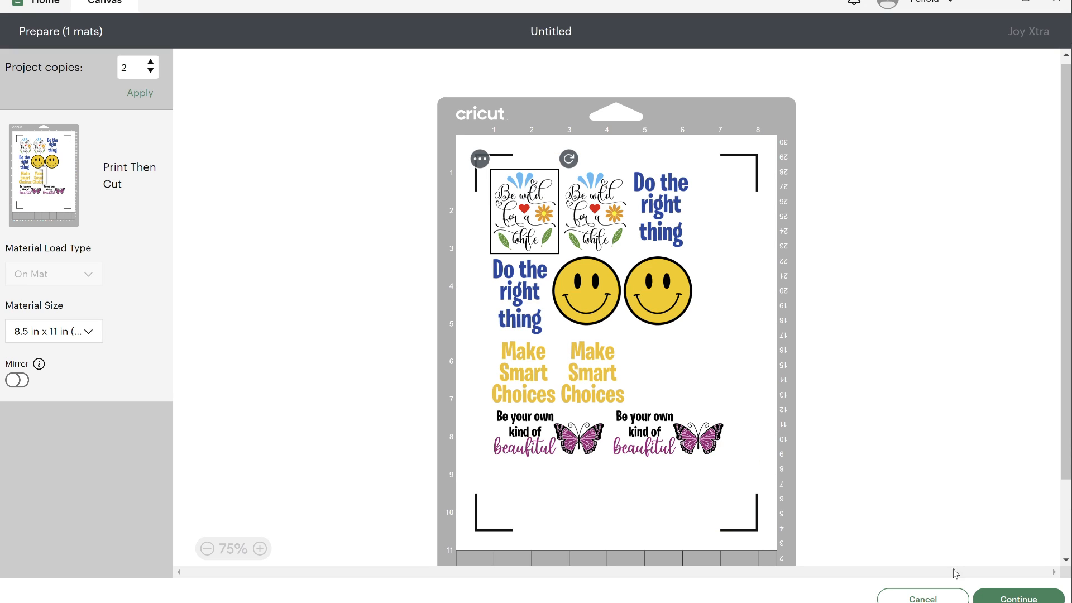
left_click(999, 599)
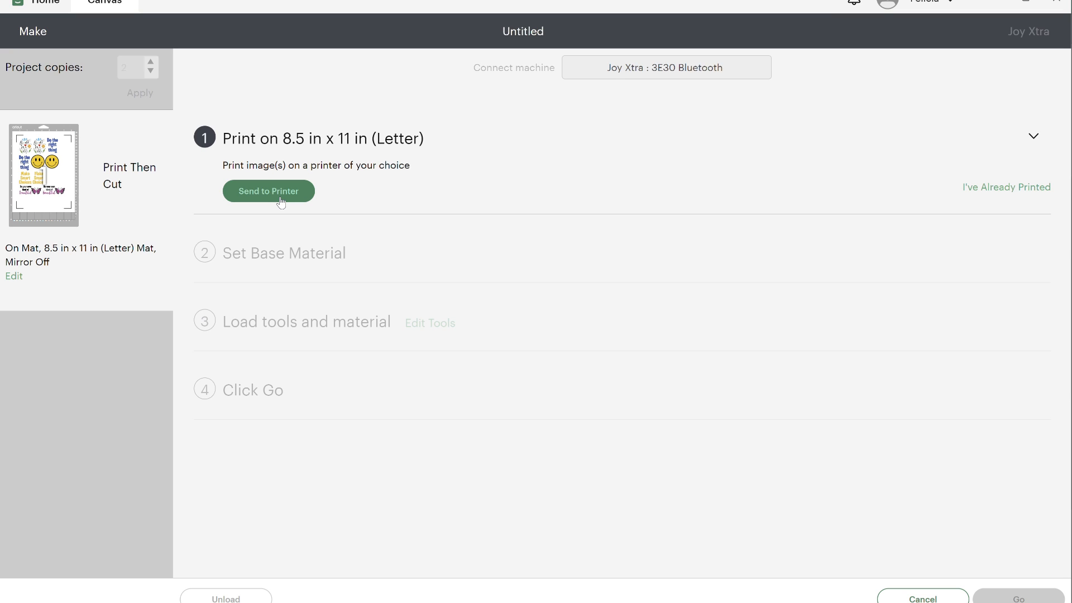
- Set up the sticker sheet's print job for the EPSON XP-4200 Series printer with bleed off and the system dialog on
left_click(281, 201)
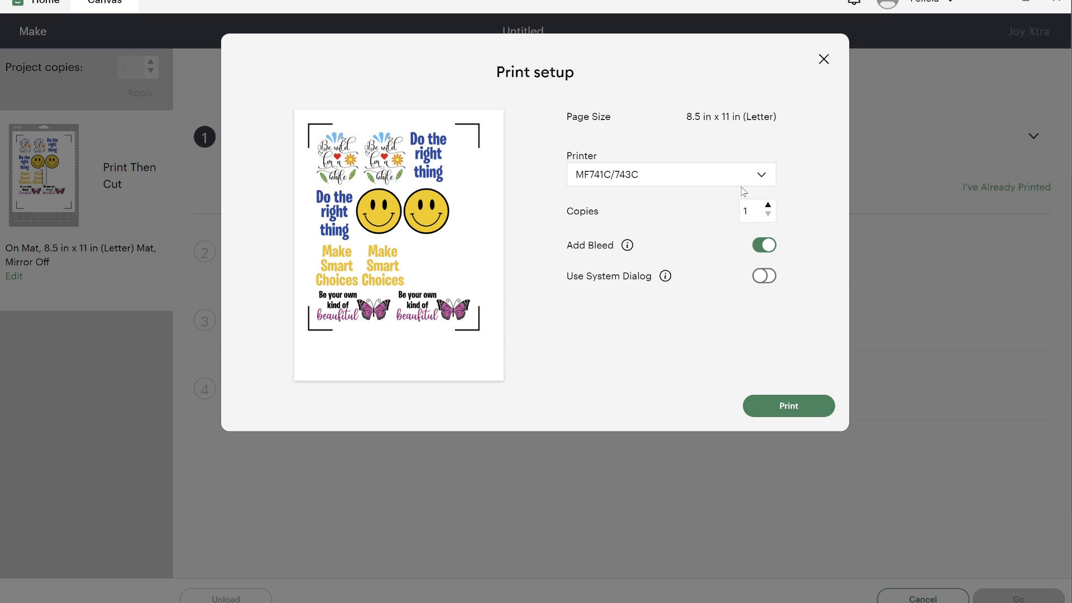
left_click(739, 178)
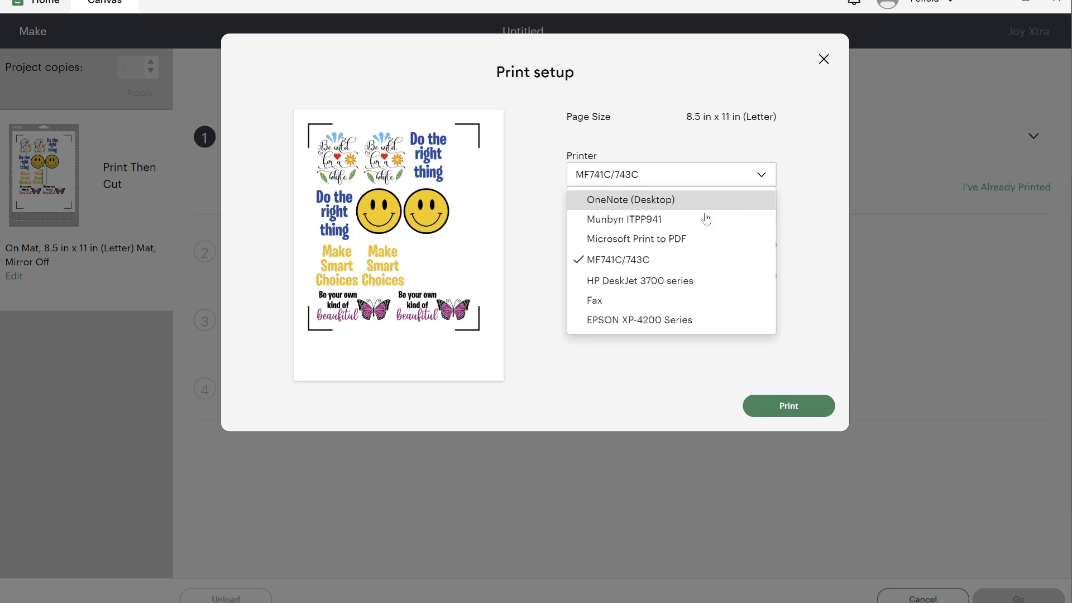
left_click(672, 319)
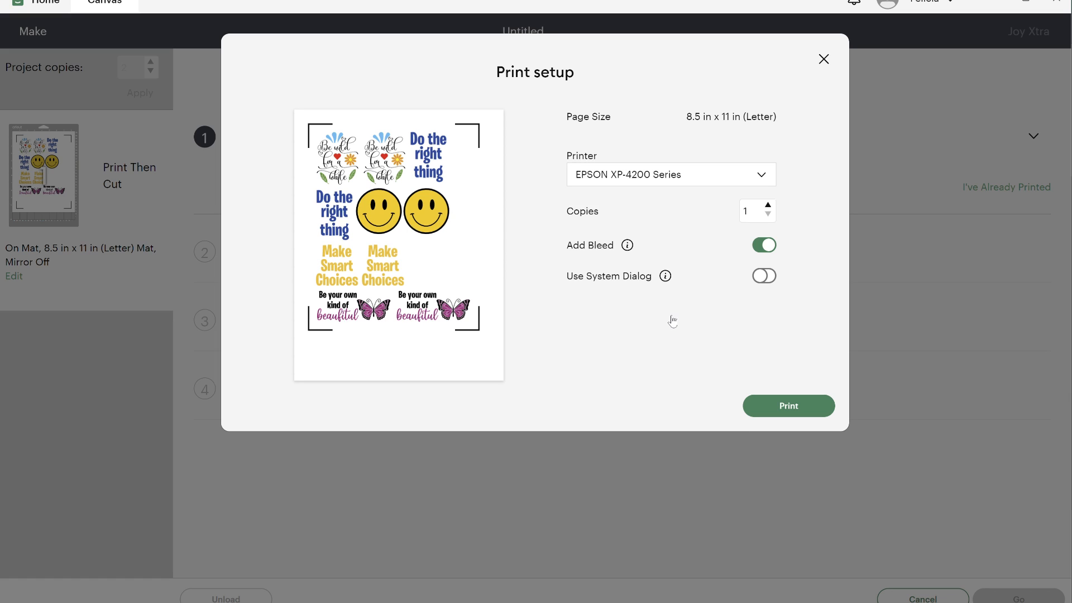
left_click(757, 249)
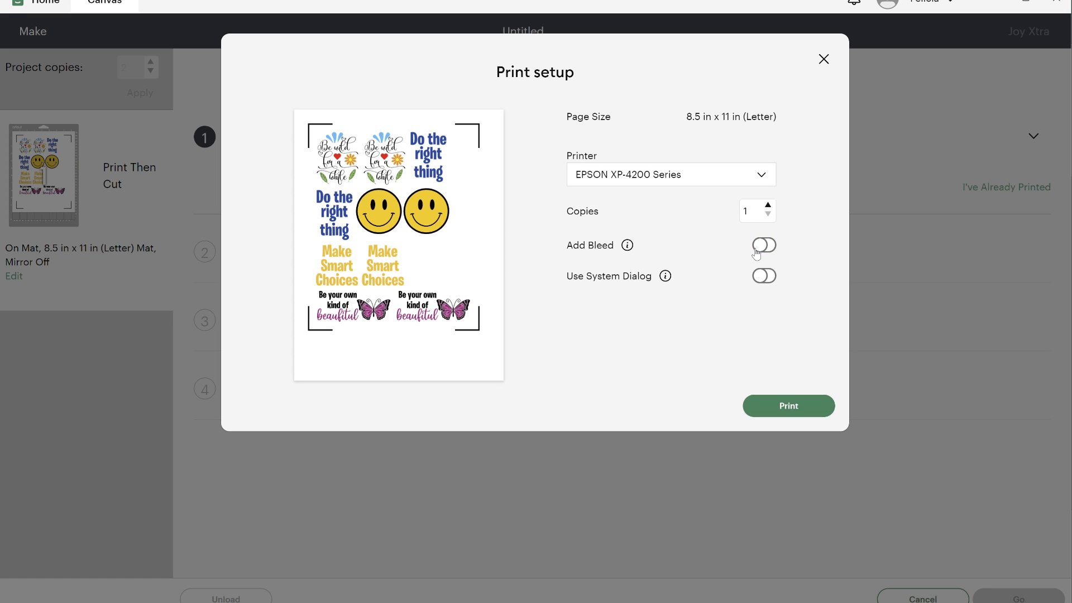
left_click(765, 278)
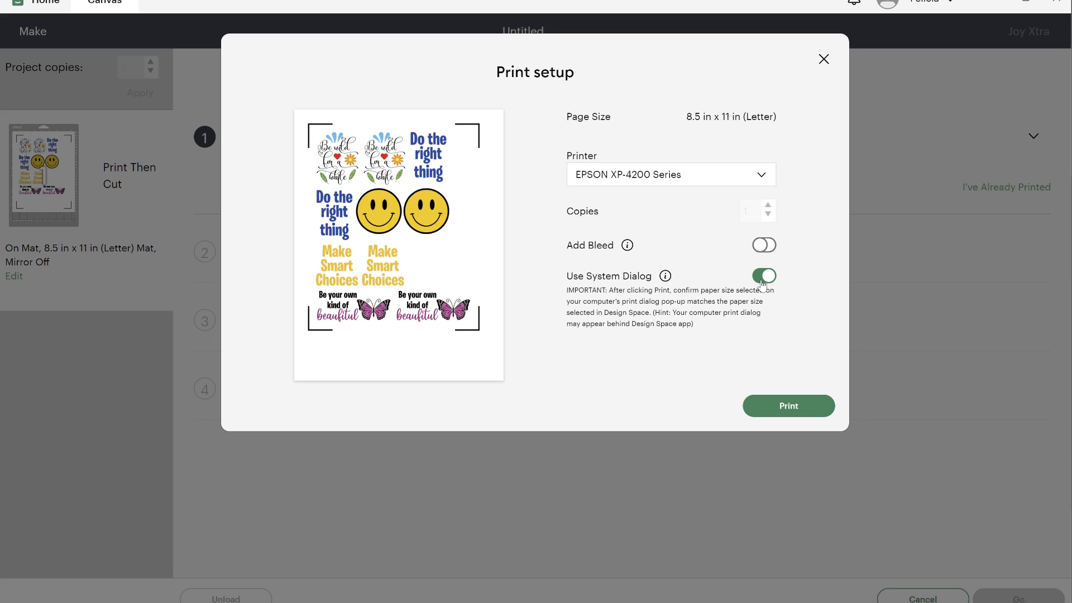